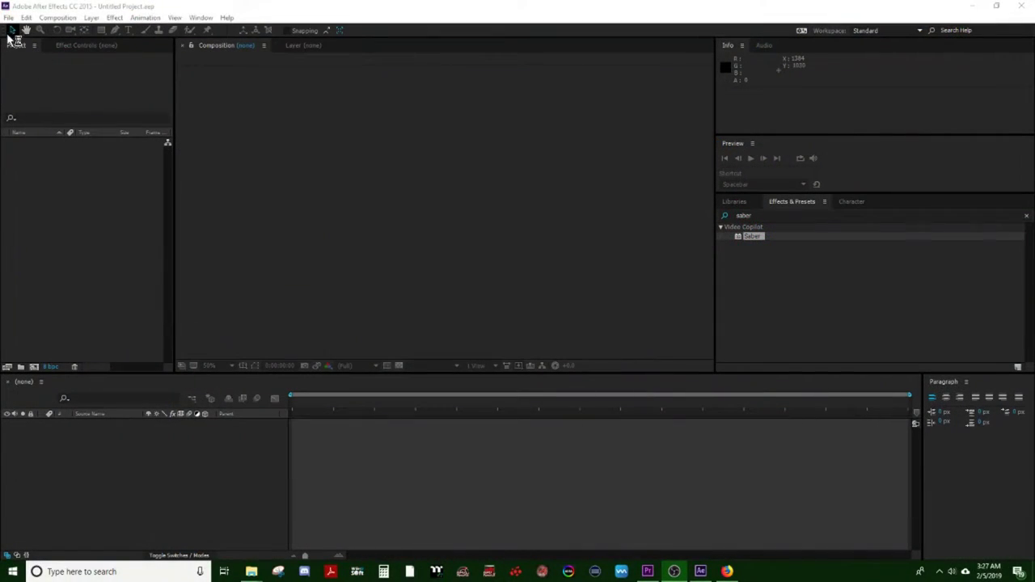
- Create a composition named "how to do saber text" with the HDTV 1080 29.97 preset
click(101, 83)
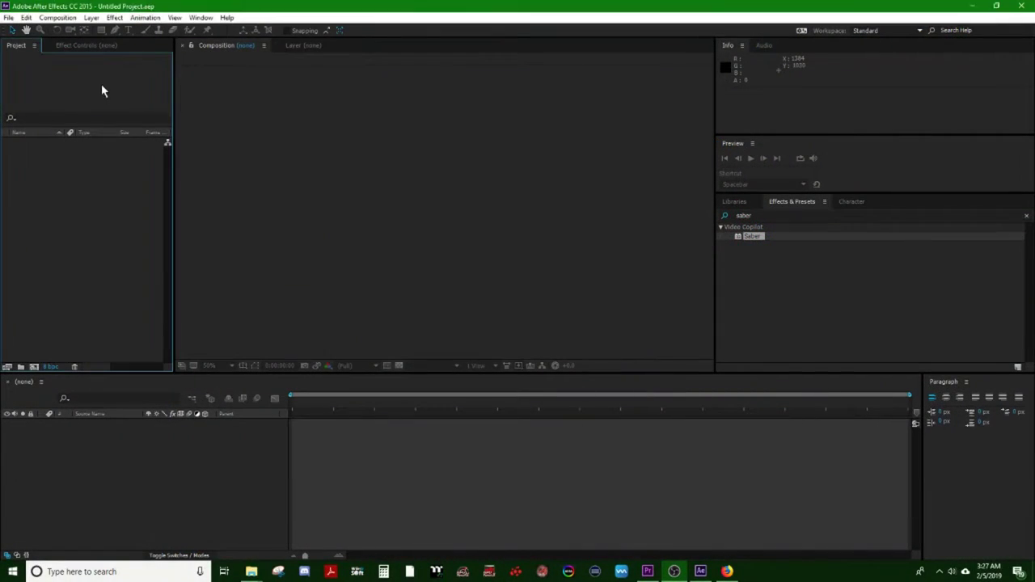
click(8, 19)
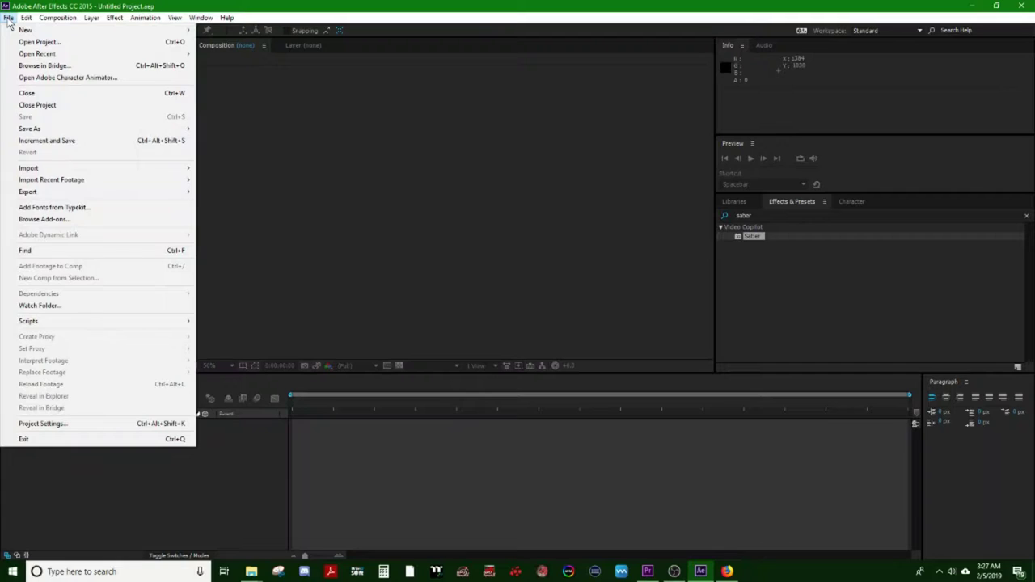
mouse_move(65, 20)
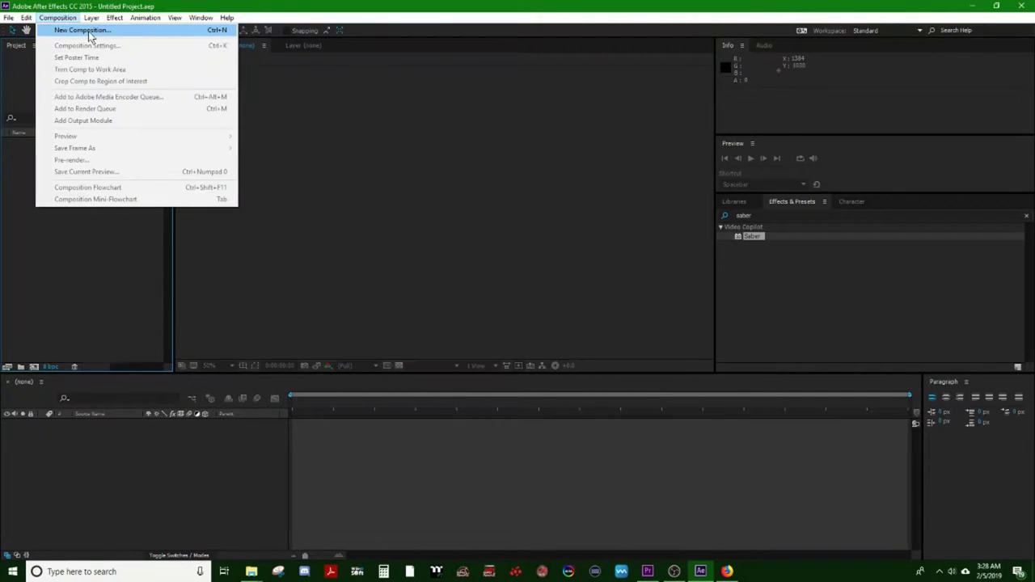
click(84, 30)
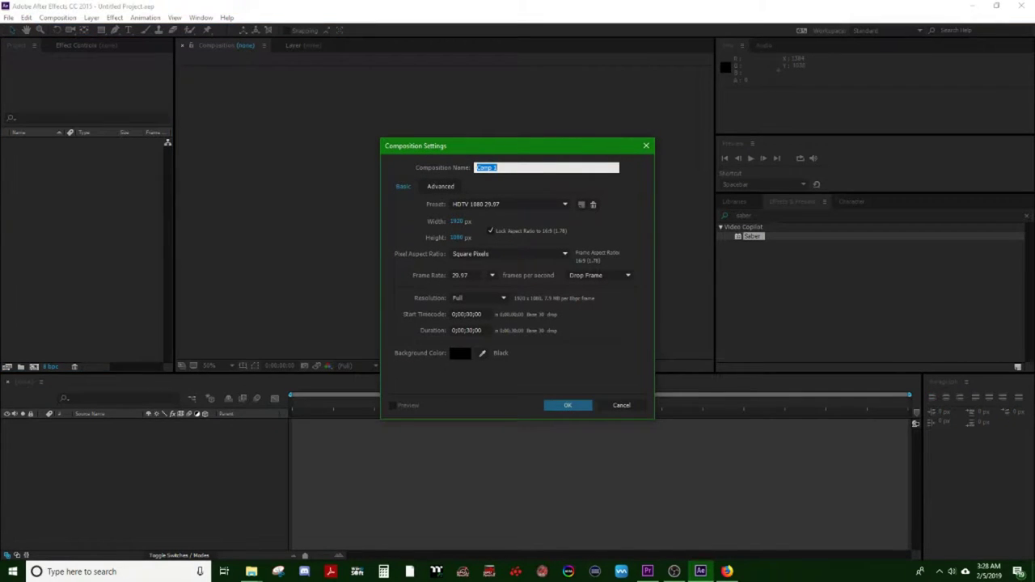
text(how to do saber text)
click(552, 409)
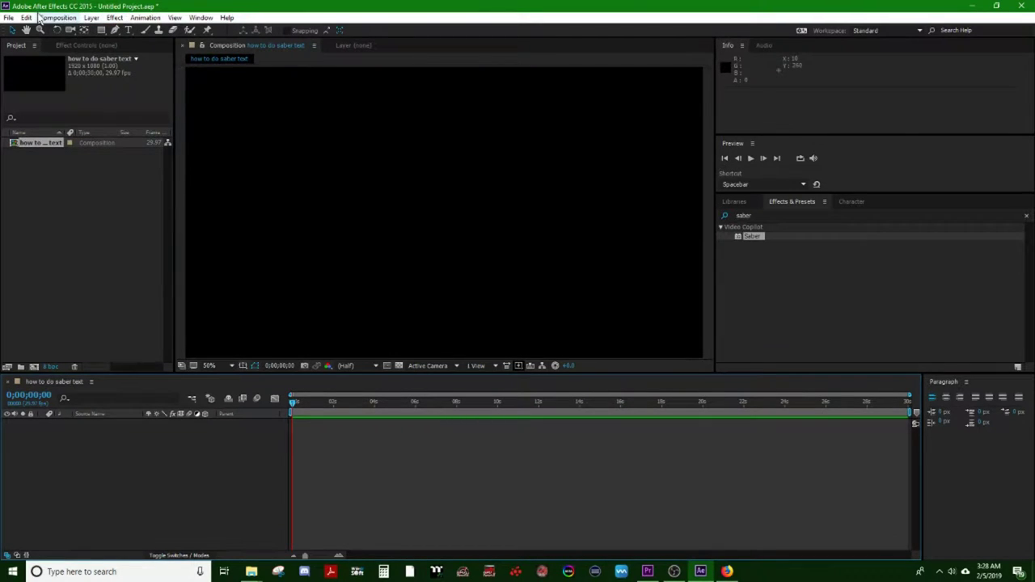
- Add a text layer reading "Saber Text" and move it to about position 620, 550
click(92, 18)
mouse_move(119, 31)
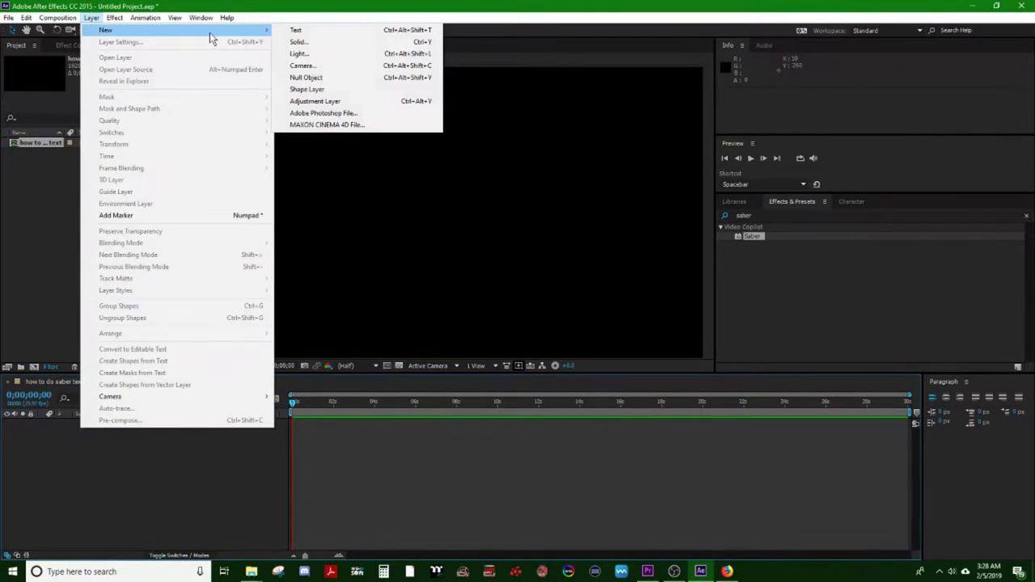
click(291, 30)
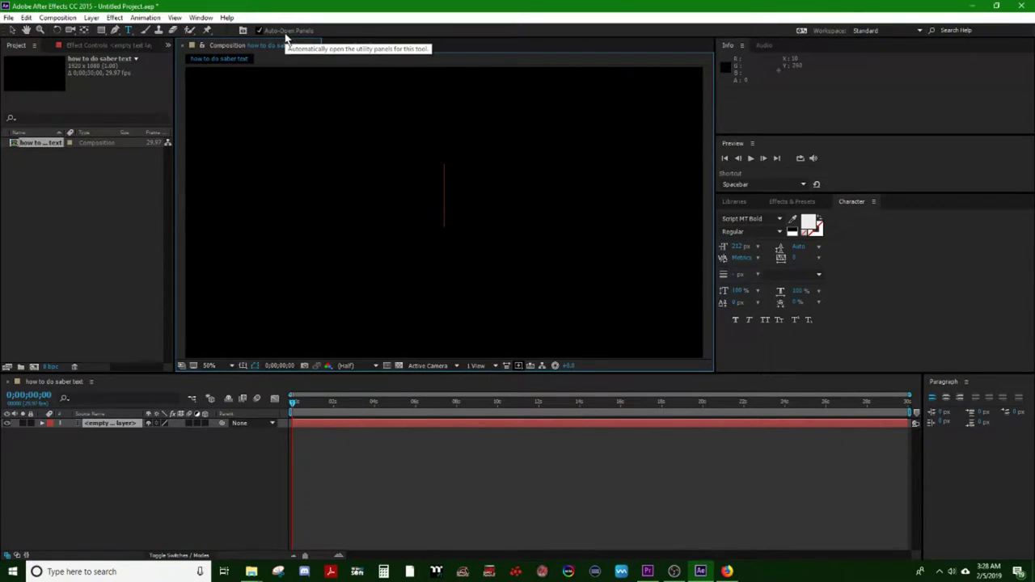
text(Saber)
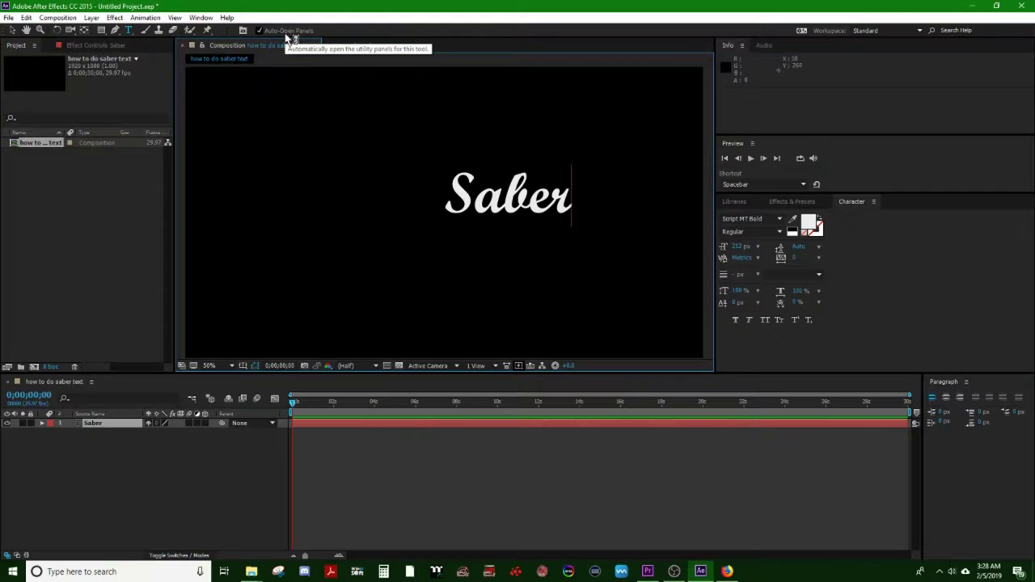
text( Text)
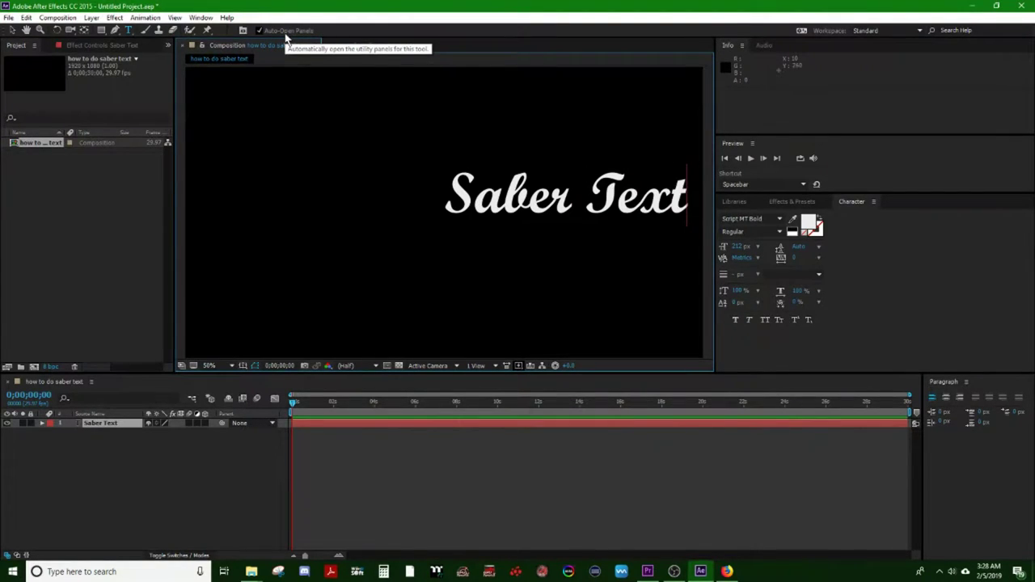
click(12, 29)
drag(527, 206, 435, 209)
- Set the text's font to Pokemon Solid and recentre the wording at about position 478, 576
double_click(435, 208)
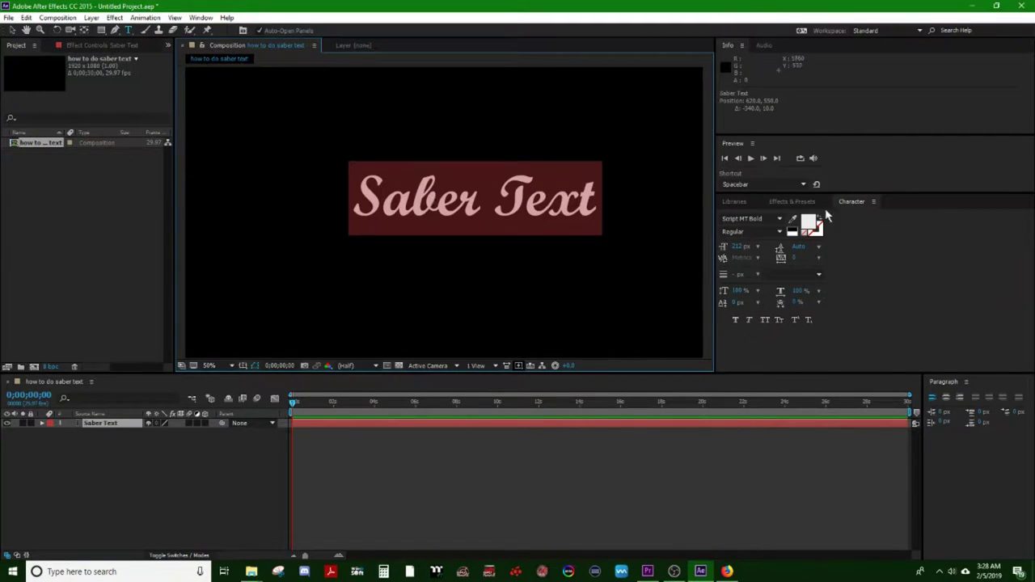
click(760, 218)
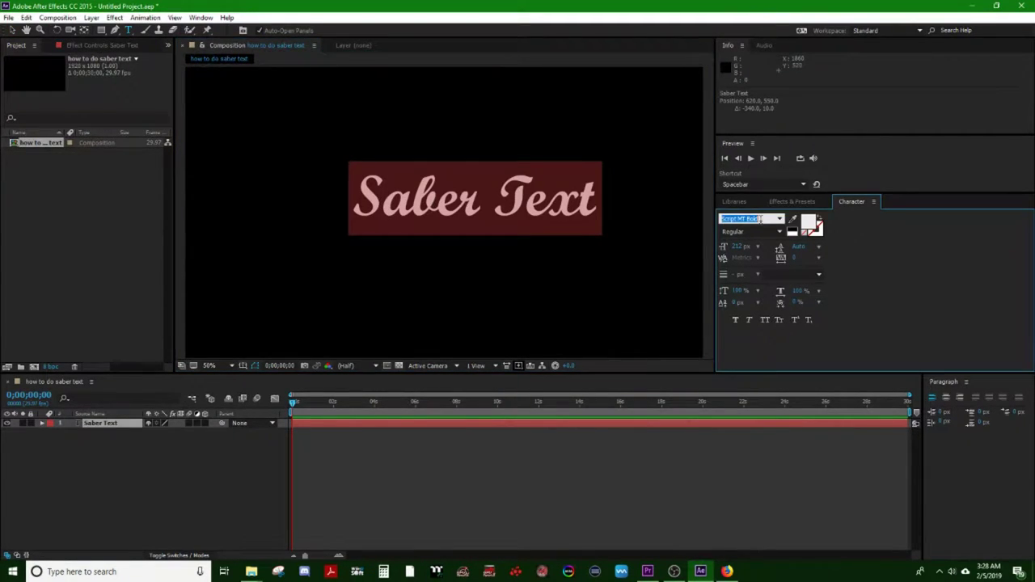
text(pok)
key(Return)
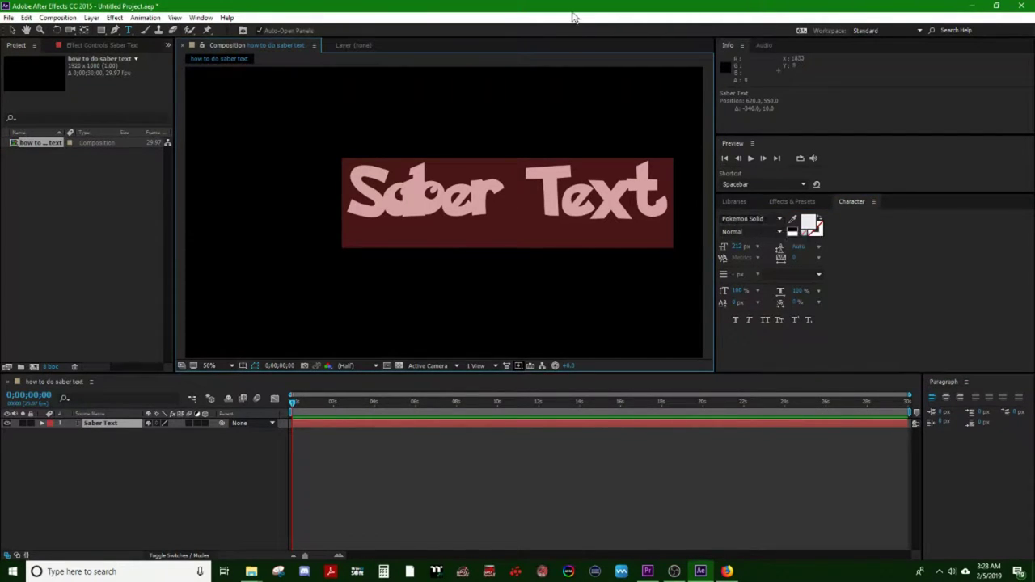
click(12, 30)
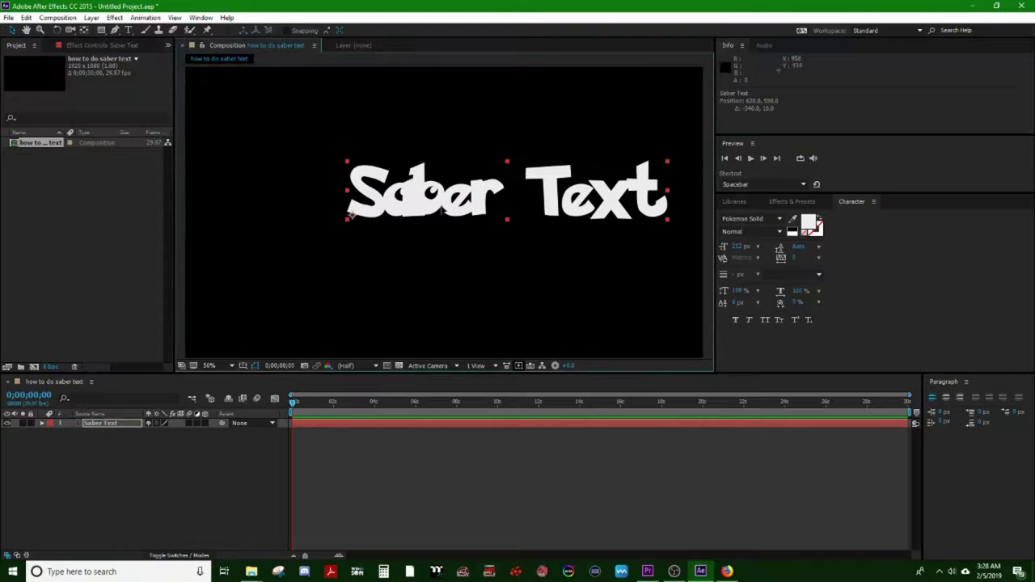
drag(440, 209, 403, 217)
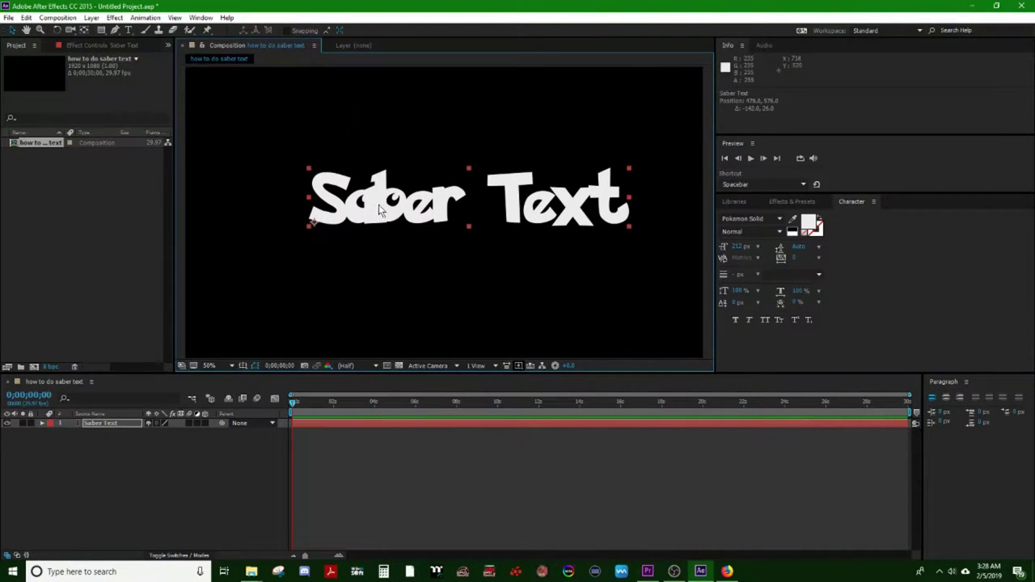
- Try a space between the "a" and "b" of "Saber" and remove it again
double_click(378, 209)
click(377, 208)
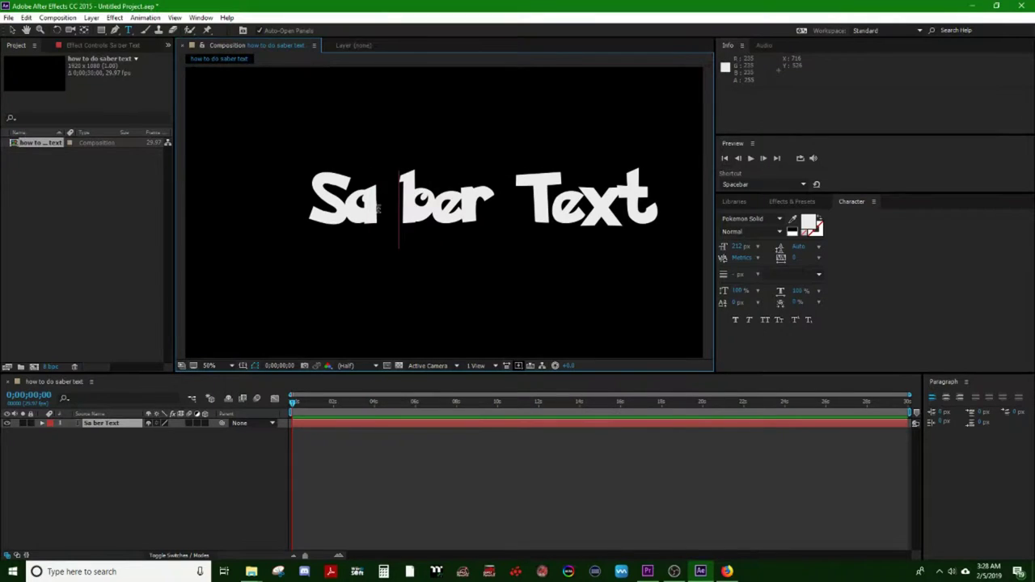
key(BackSpace)
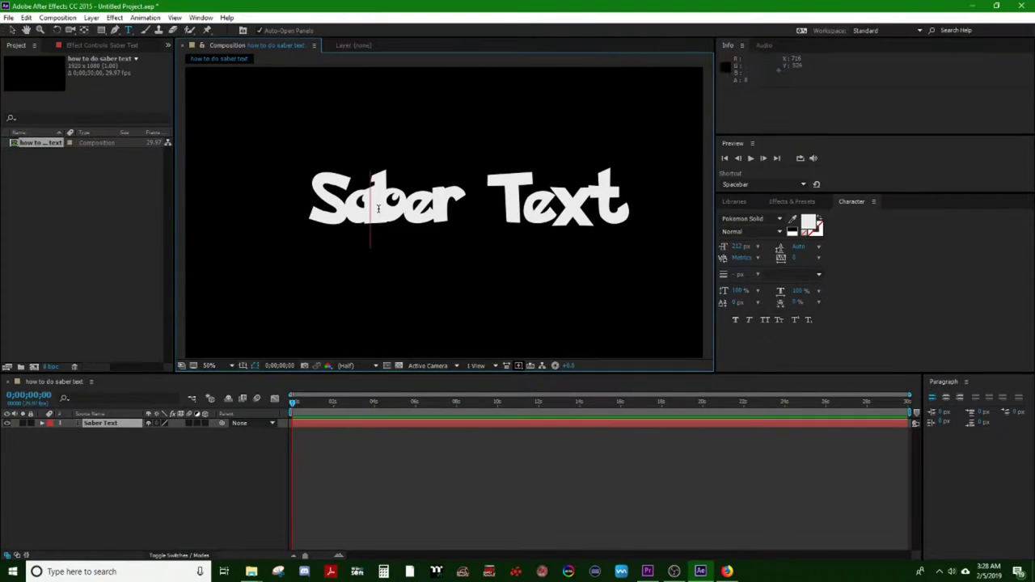
- Set the baseline shift of the whole text to 6 px and its tsume to 0%
key(ctrl+a)
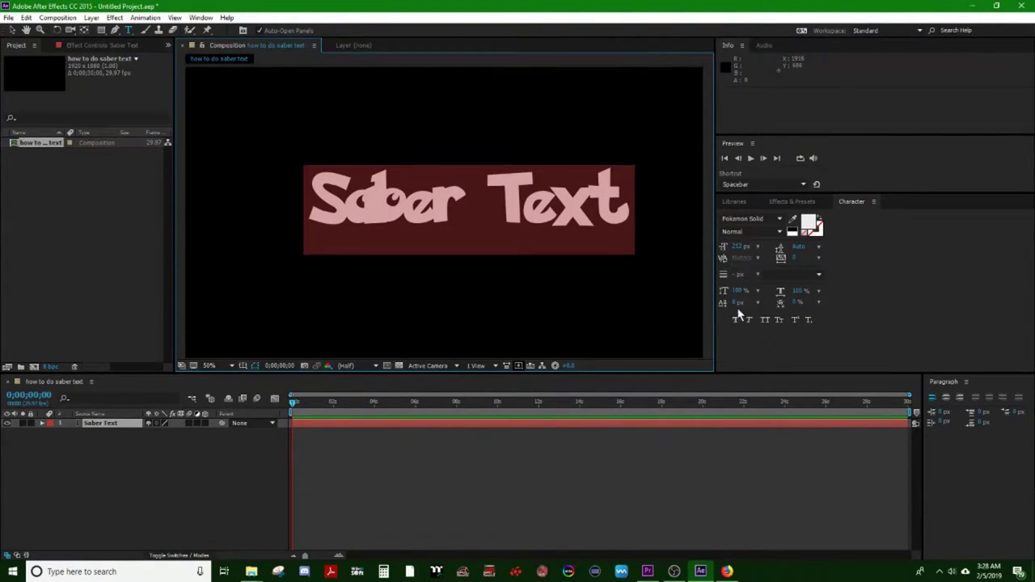
drag(735, 301, 820, 302)
click(792, 301)
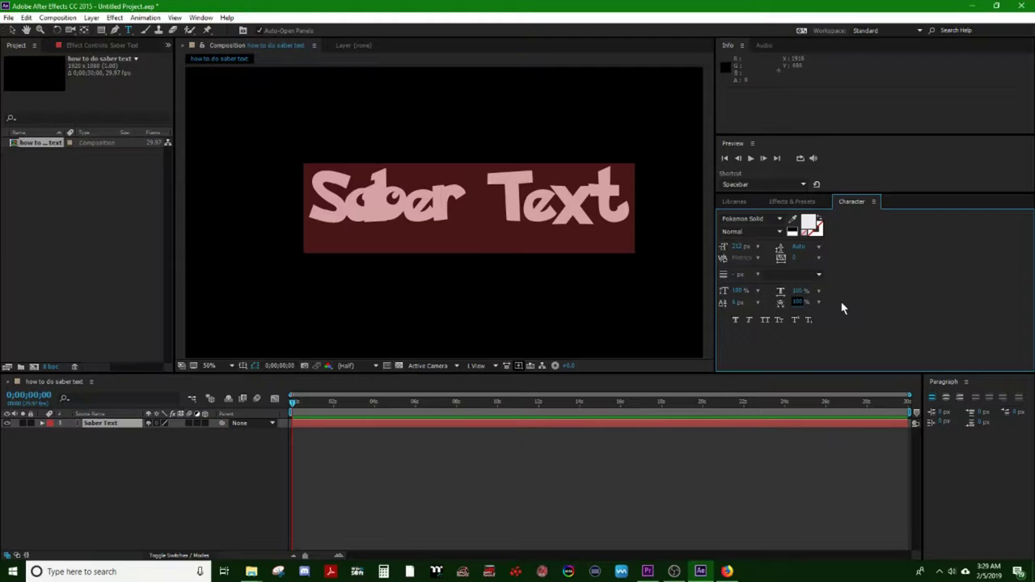
text(0)
key(Return)
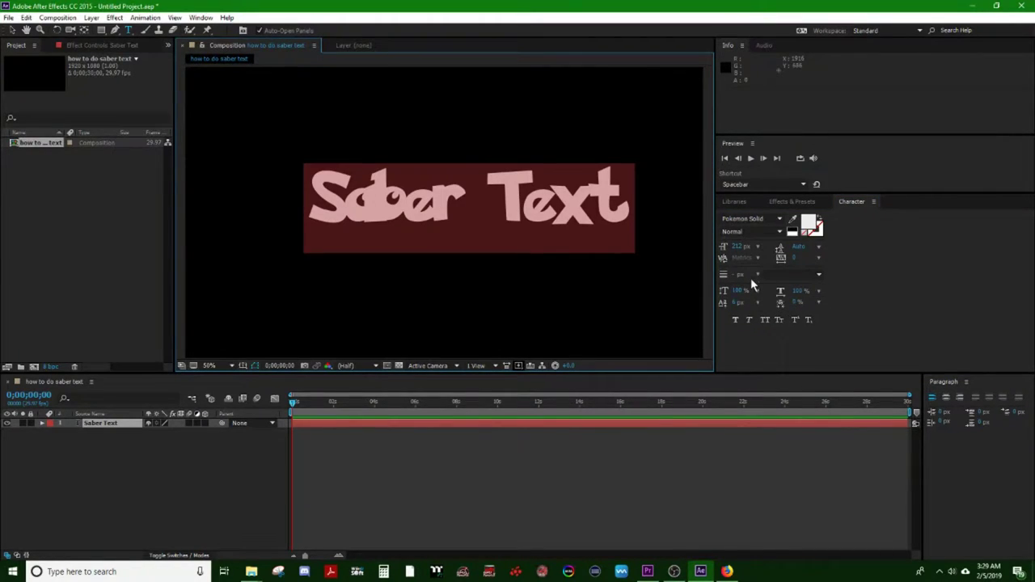
- Set the text's tracking to 91 and recentre the layer at about position 312, 598
drag(799, 256, 841, 259)
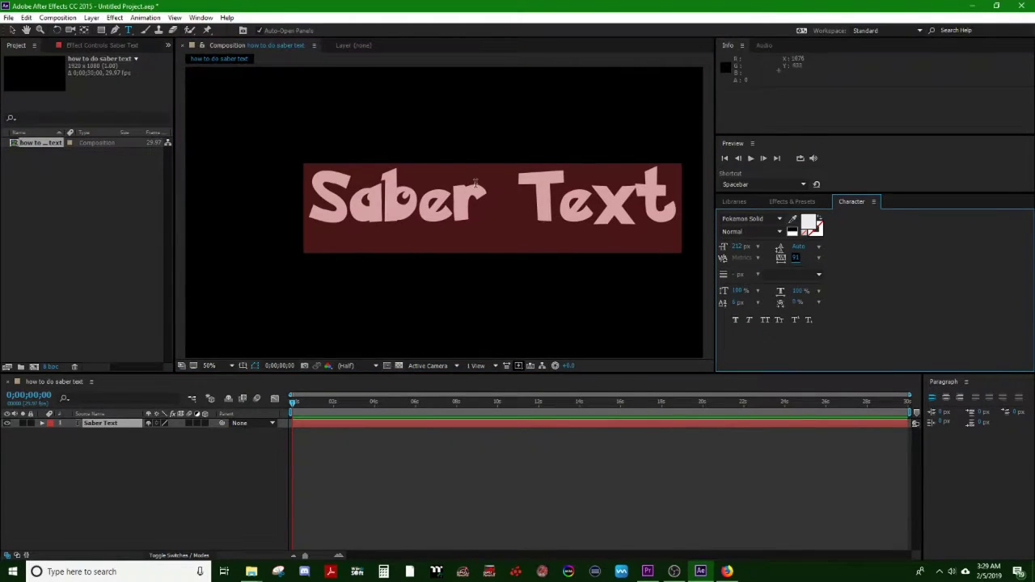
click(12, 30)
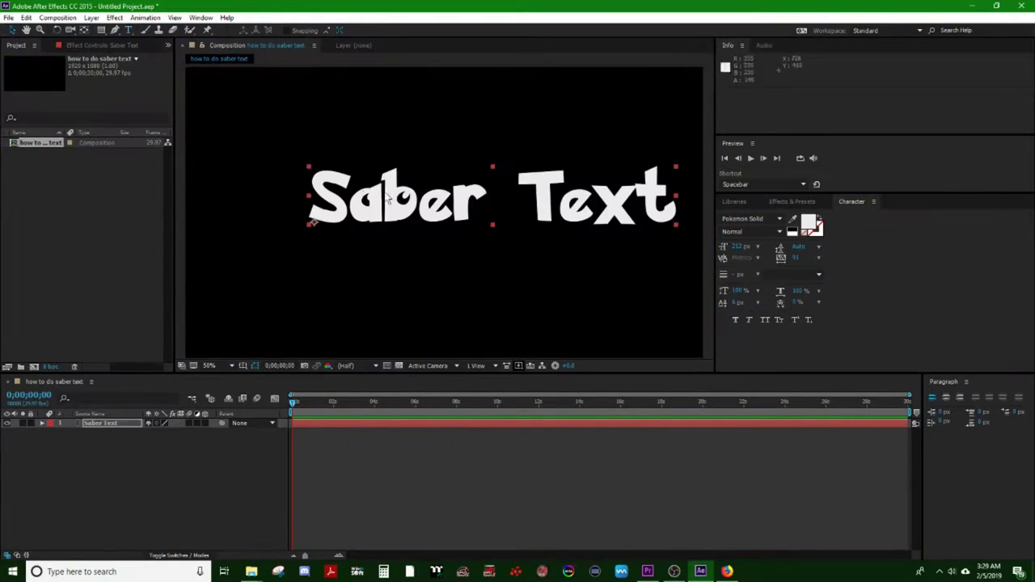
drag(417, 203, 372, 209)
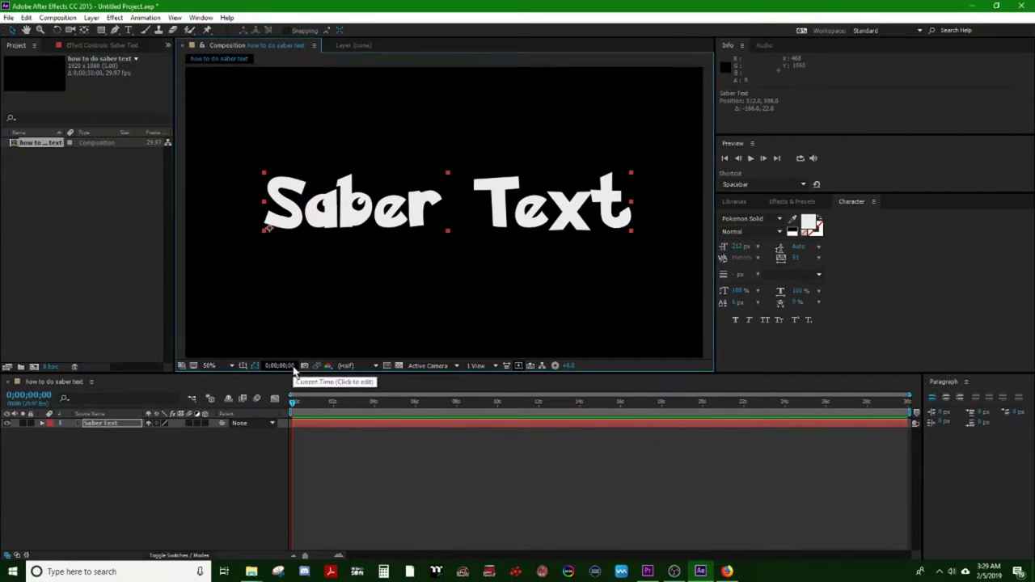
- Add a 1920 x 1080 px solid layer named "Saber effect"
click(97, 19)
mouse_move(195, 32)
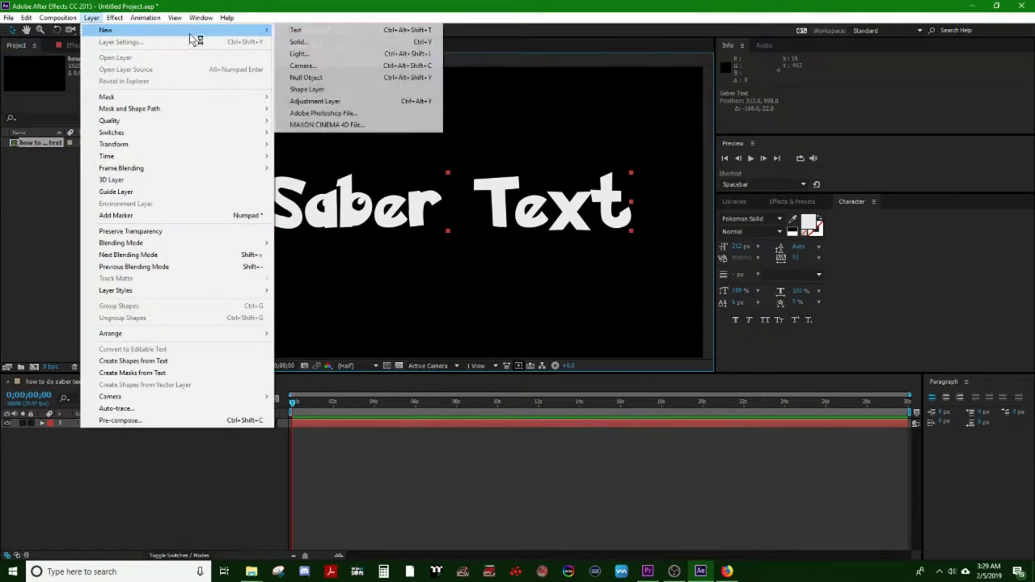
click(292, 44)
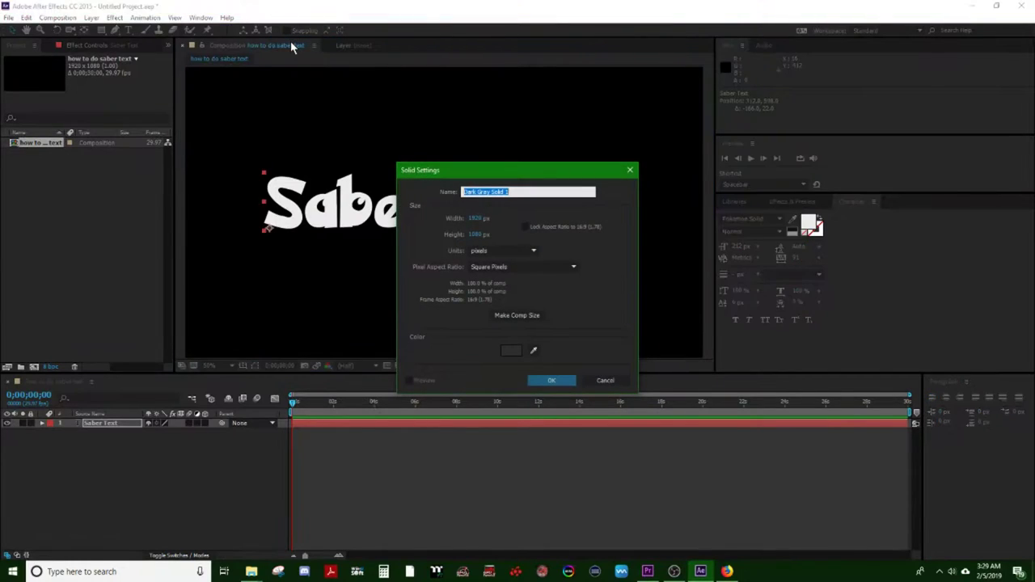
text(Saber effect)
click(551, 380)
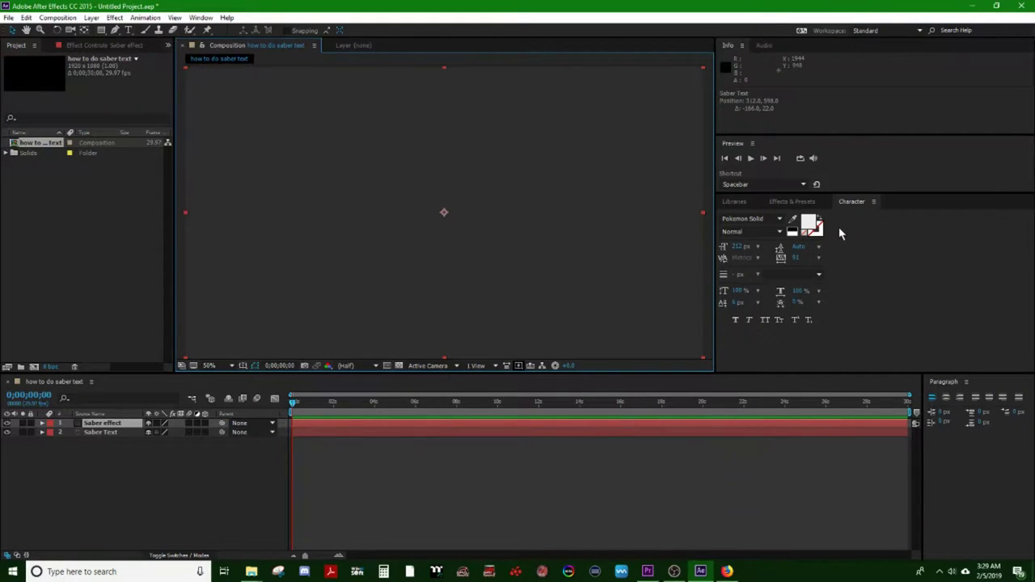
- Apply the Saber effect to the "Saber effect" solid and set its core type to Text Layer, using the "Saber Text" layer
click(791, 201)
drag(755, 241, 364, 424)
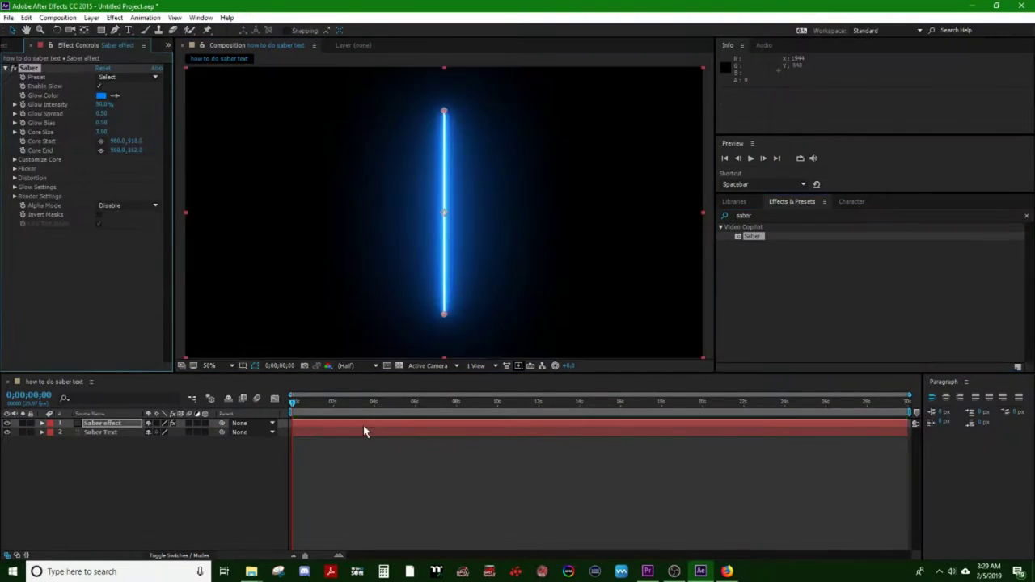
click(14, 160)
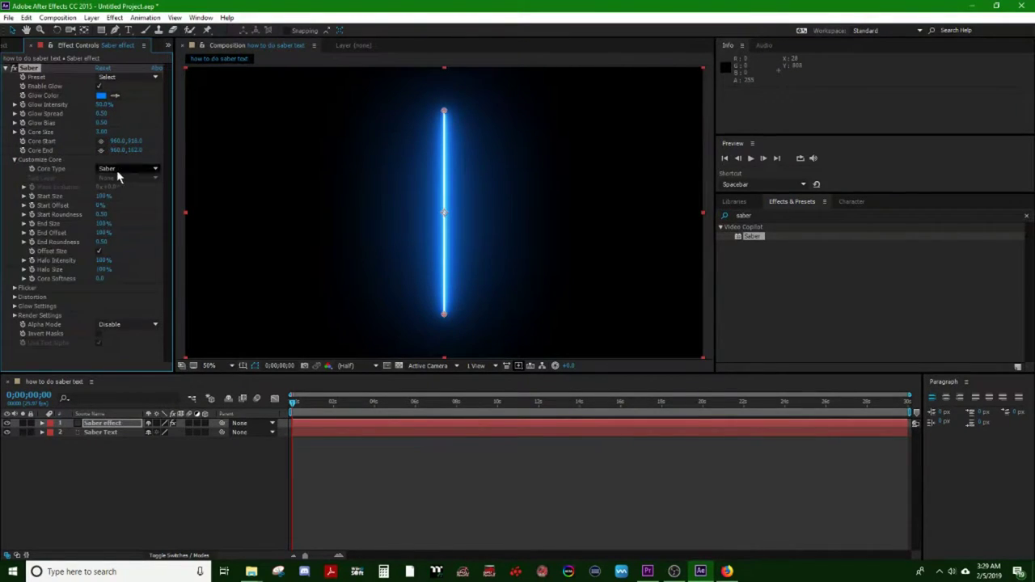
click(122, 172)
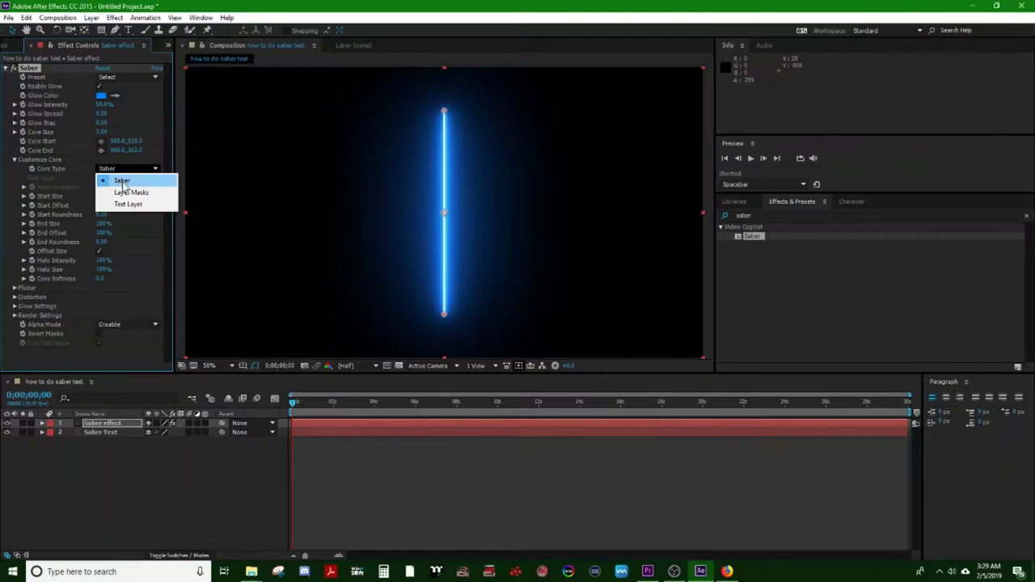
click(128, 202)
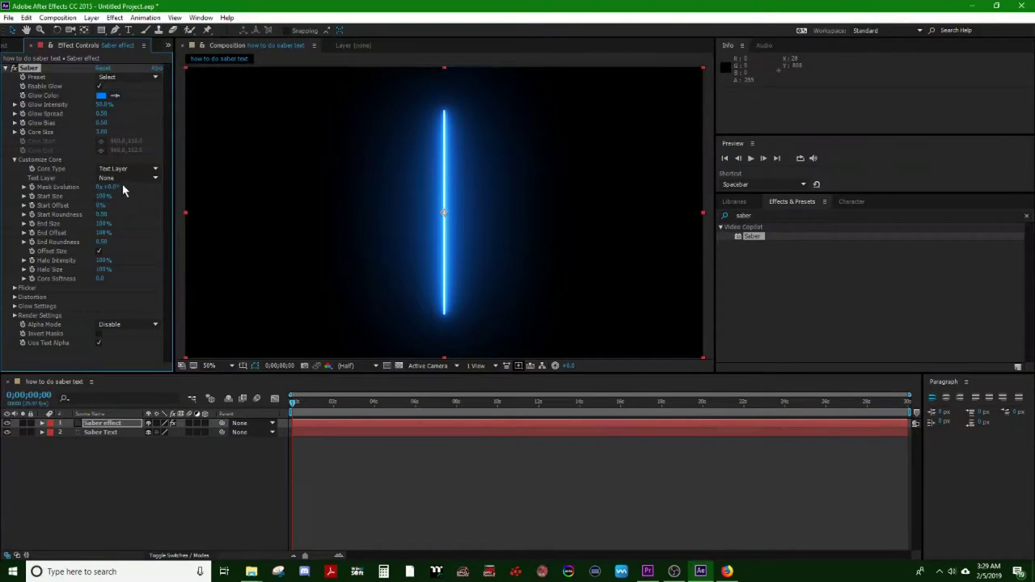
click(123, 179)
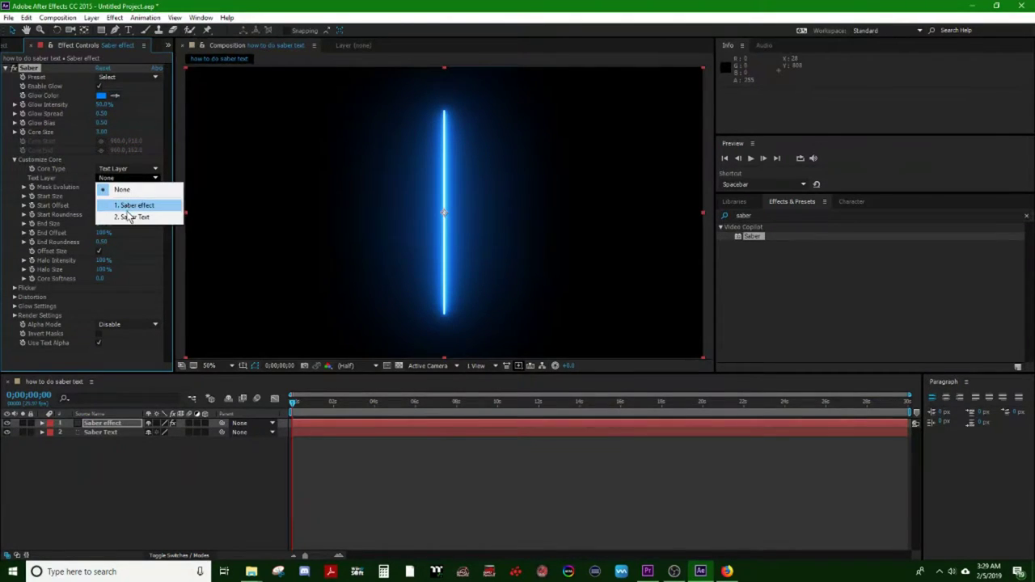
click(128, 217)
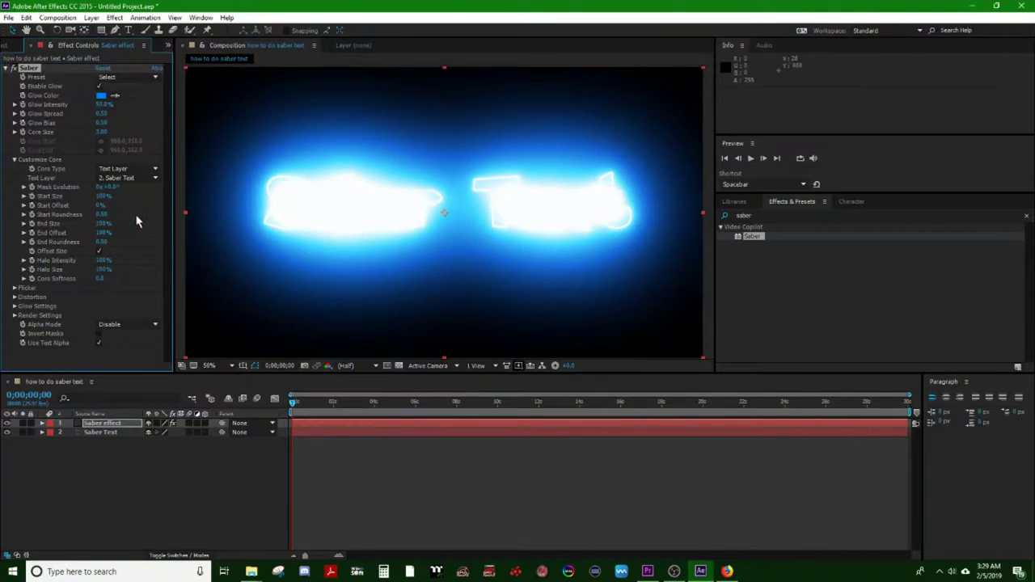
- Try the Arc Reactor, Burning, Cellular and Core presets on the Saber effect, and settle on the Electric preset
click(120, 78)
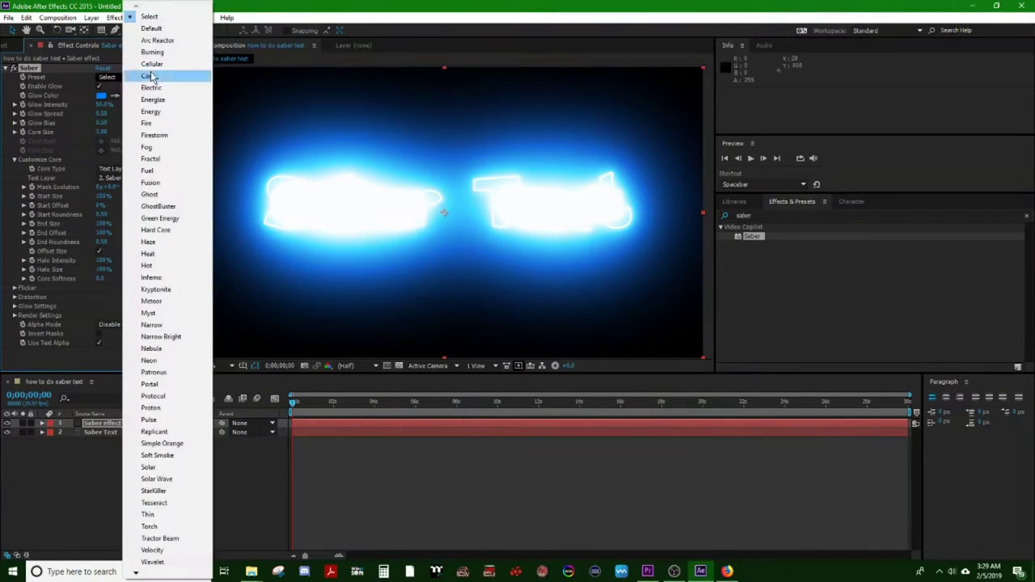
click(162, 40)
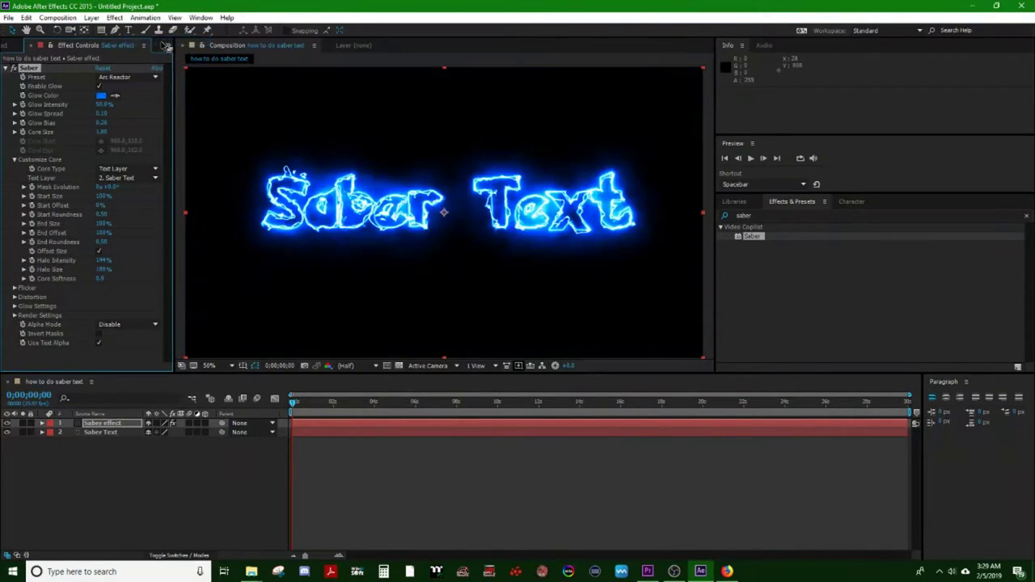
click(133, 77)
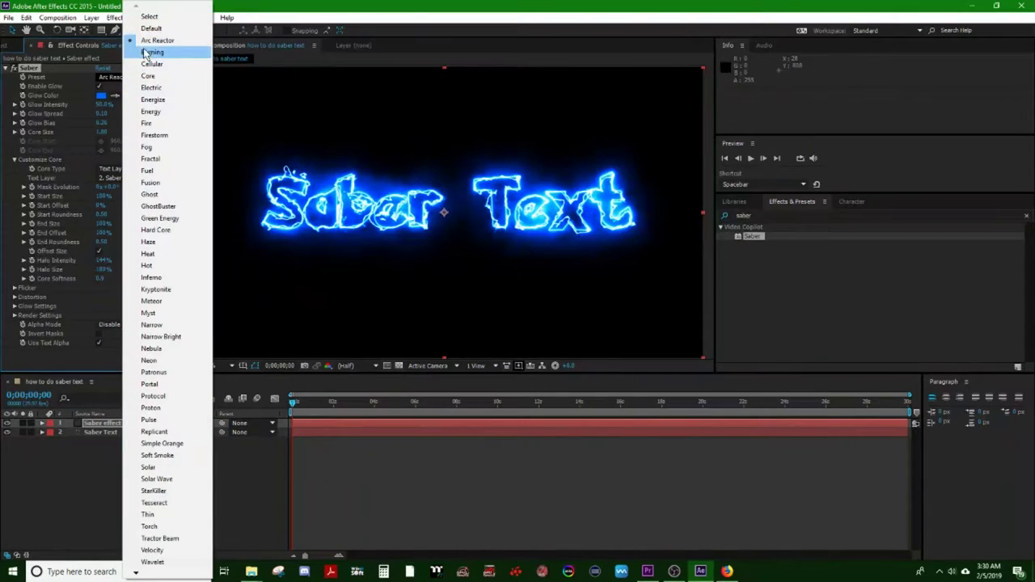
click(145, 53)
click(117, 77)
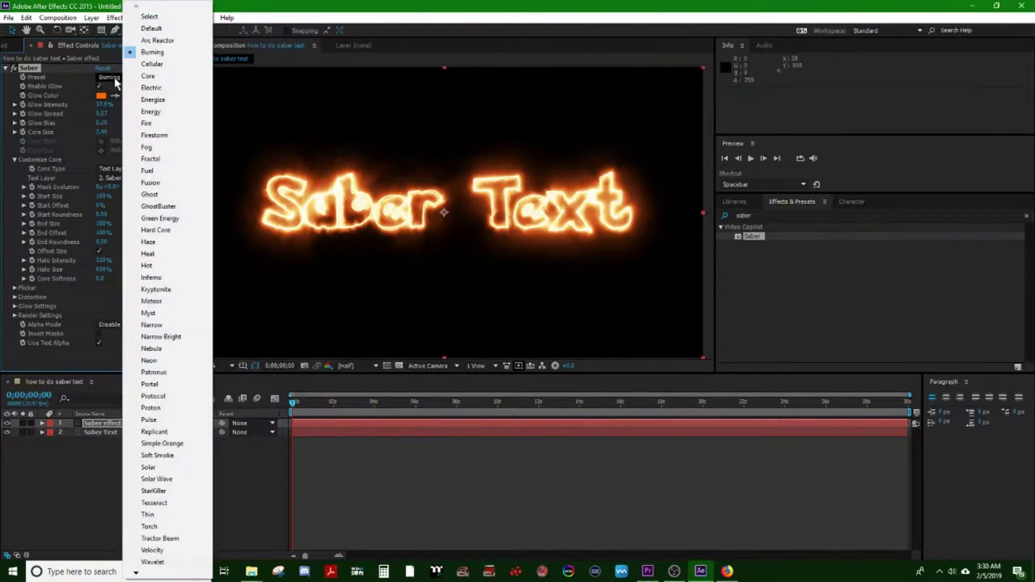
click(152, 65)
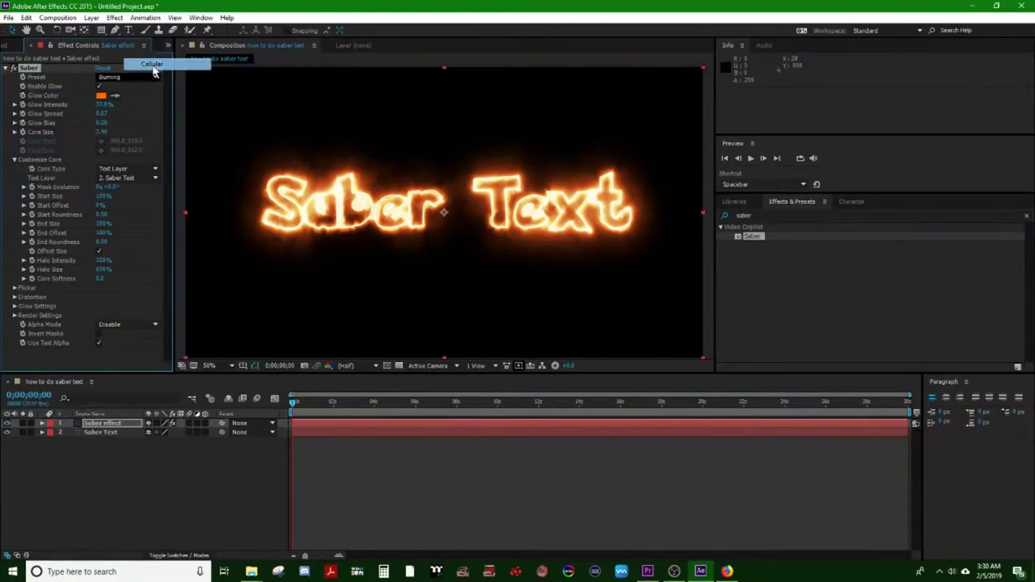
click(118, 78)
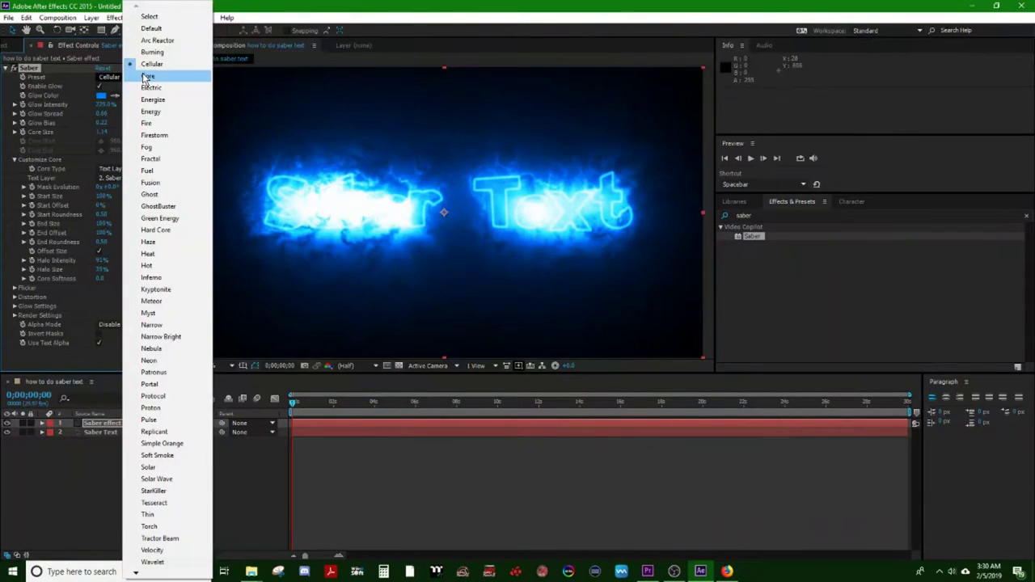
click(148, 75)
click(118, 77)
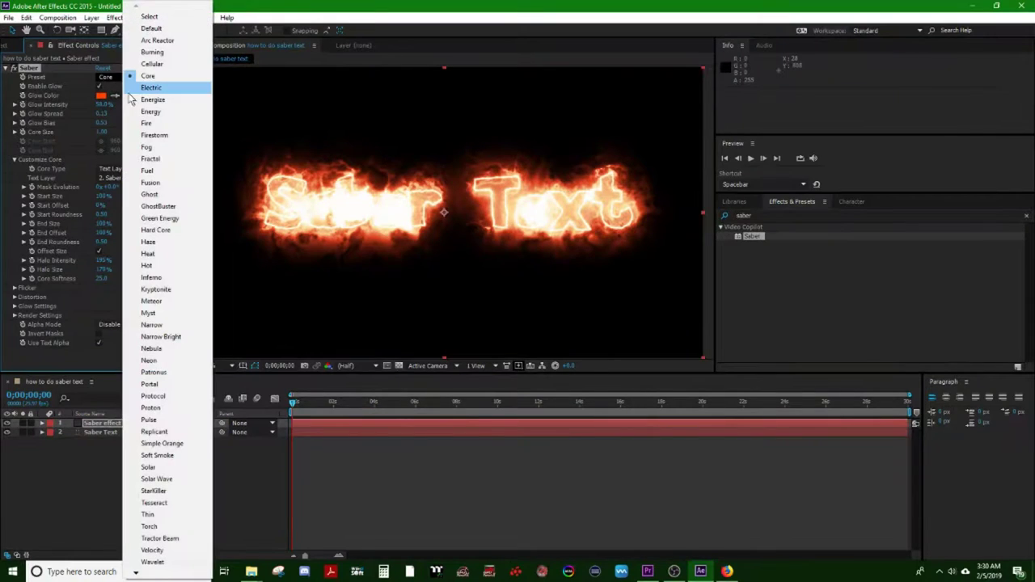
click(137, 87)
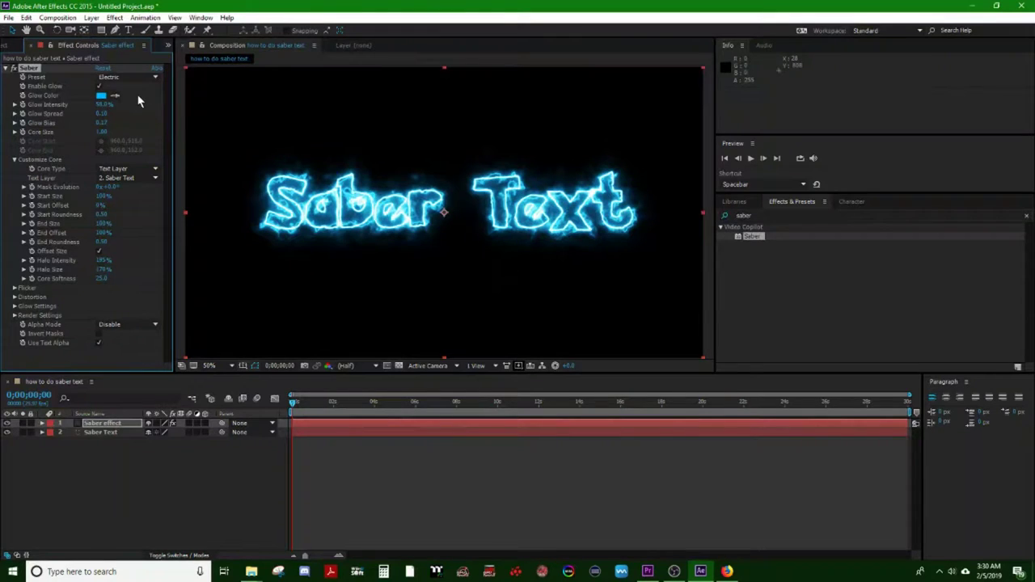
- Switch to Firefox and look through Video Copilot's plug-in list and products page for the Saber plug-in
click(726, 571)
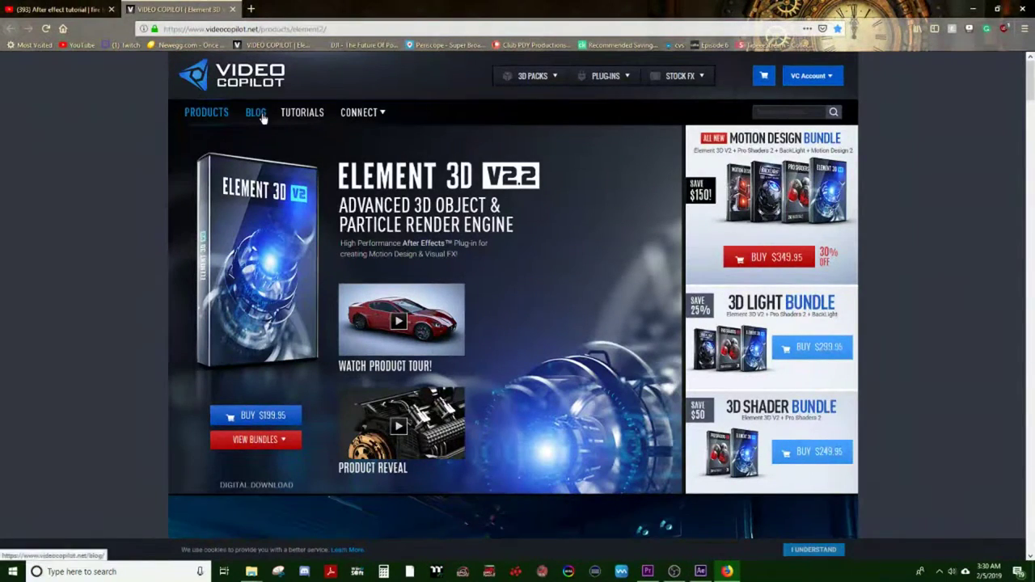
click(606, 76)
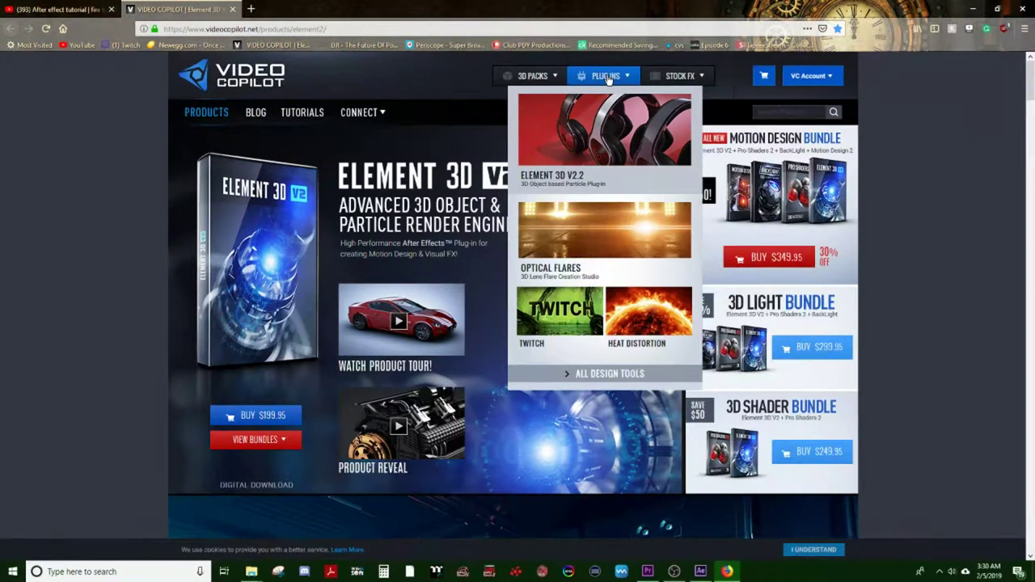
click(216, 119)
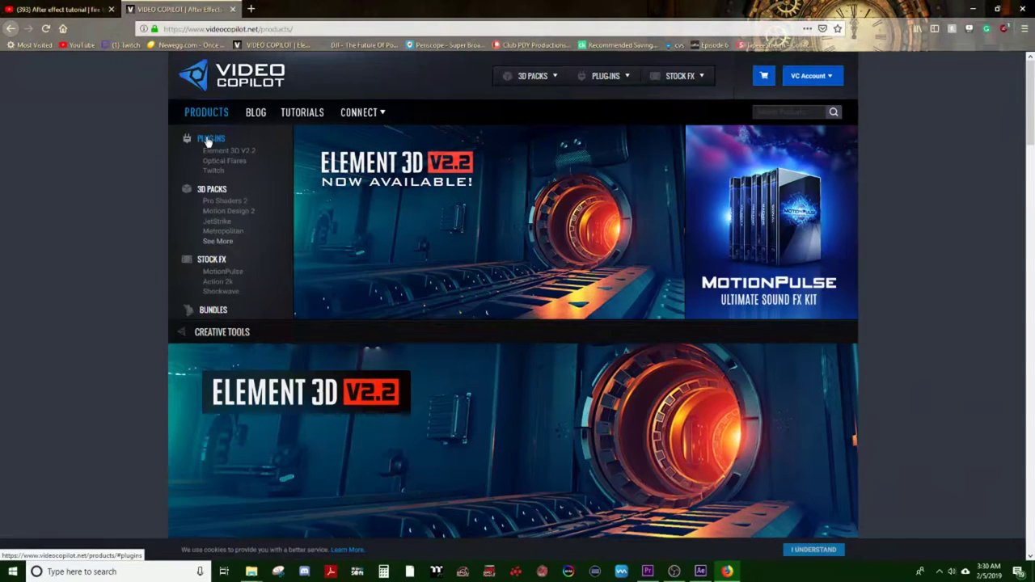
mouse_move(344, 114)
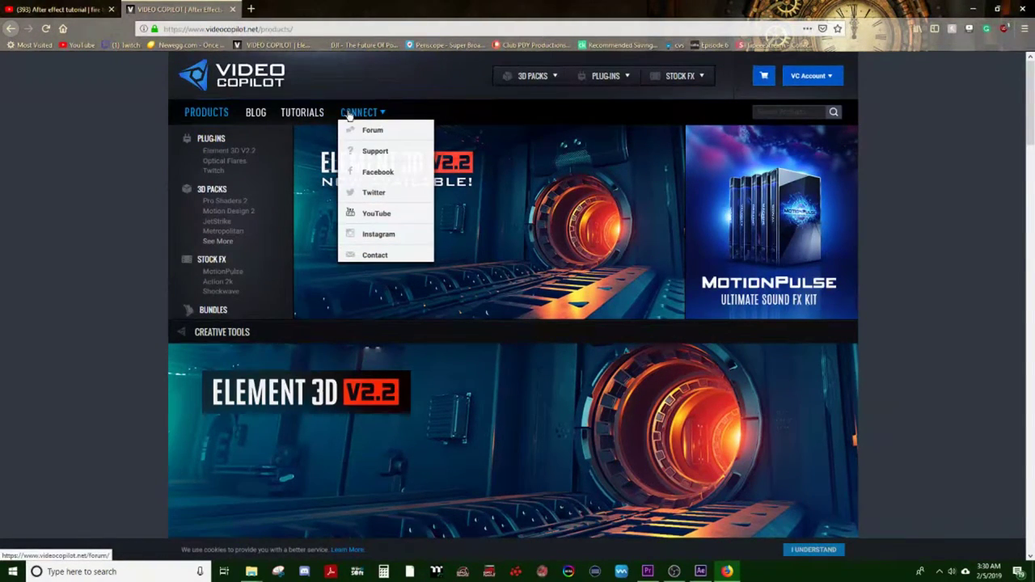
scroll(110, 152, down, 4)
scroll(111, 152, down, 5)
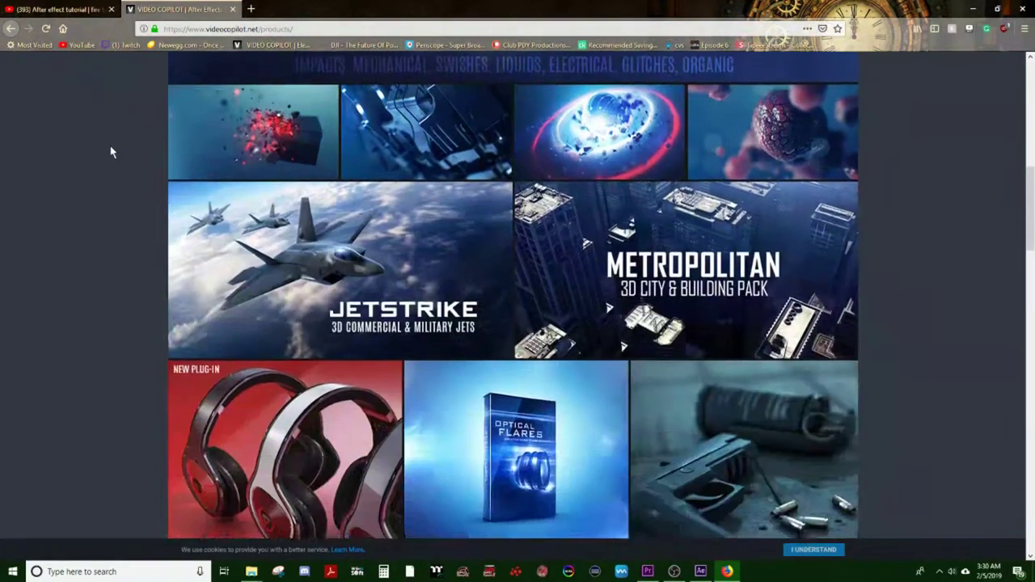
scroll(111, 152, up, 10)
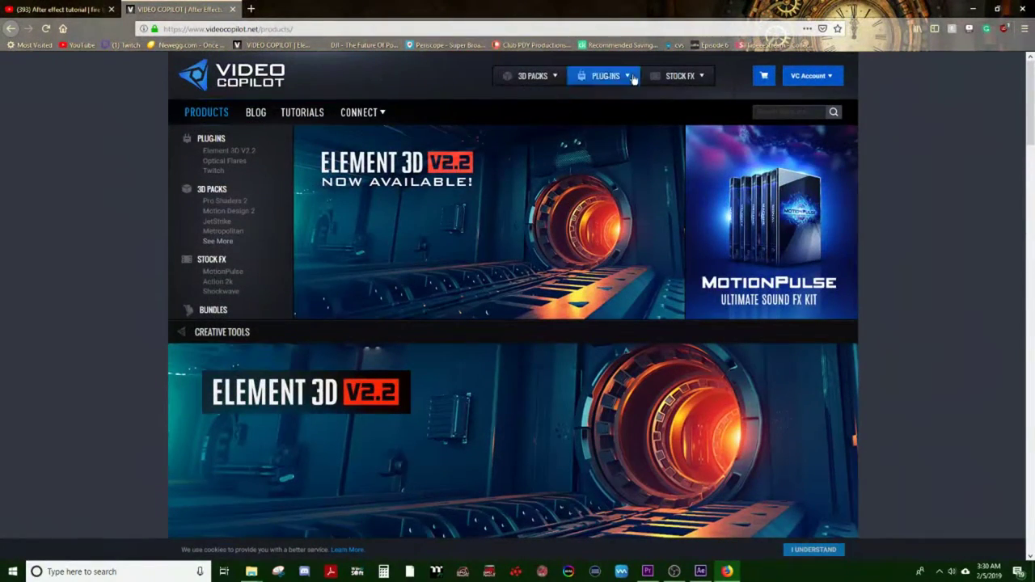
- Check the Stock FX list and the products page's Plug-ins section for the Saber plug-in
mouse_move(683, 84)
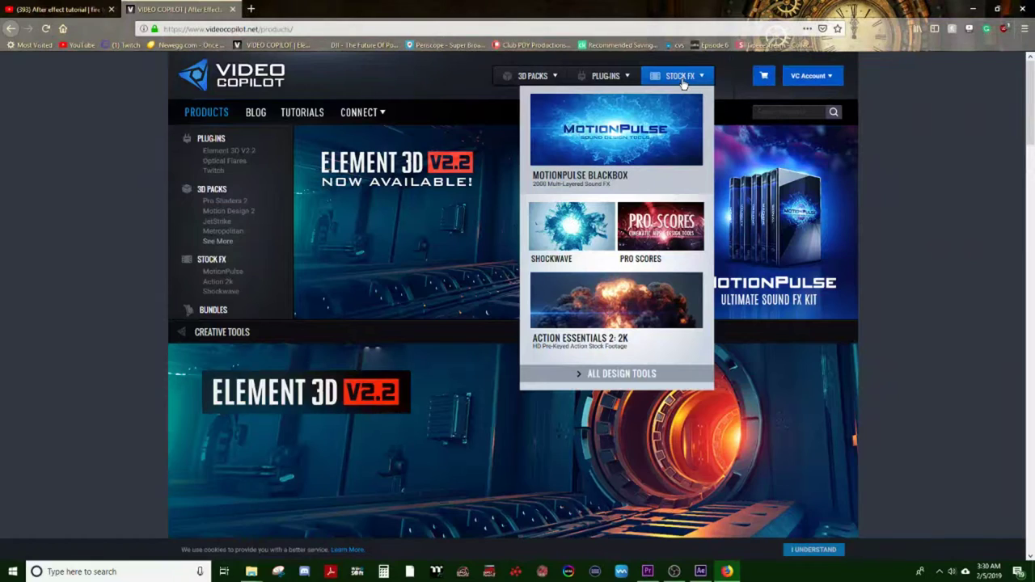
mouse_move(618, 78)
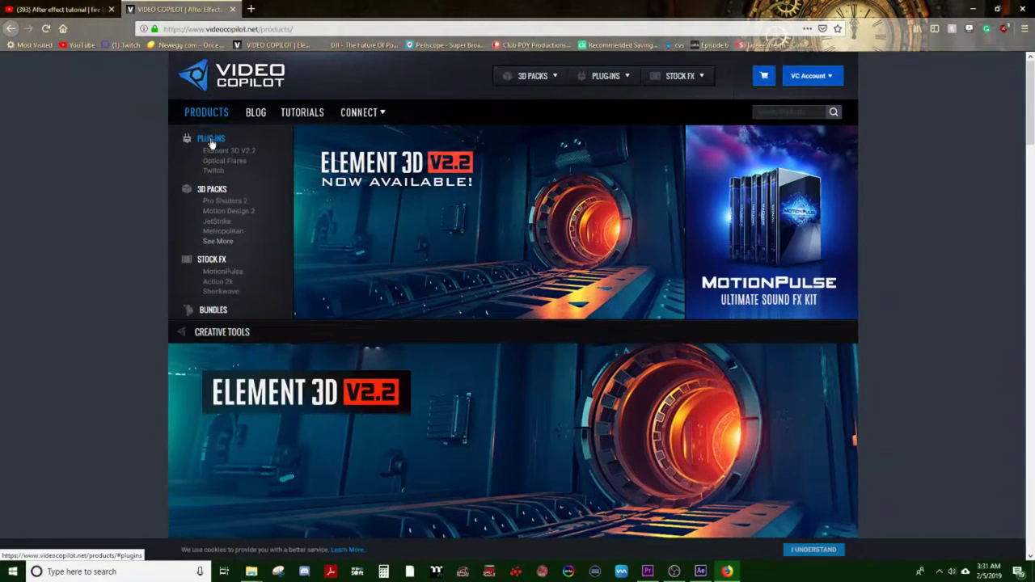
click(211, 140)
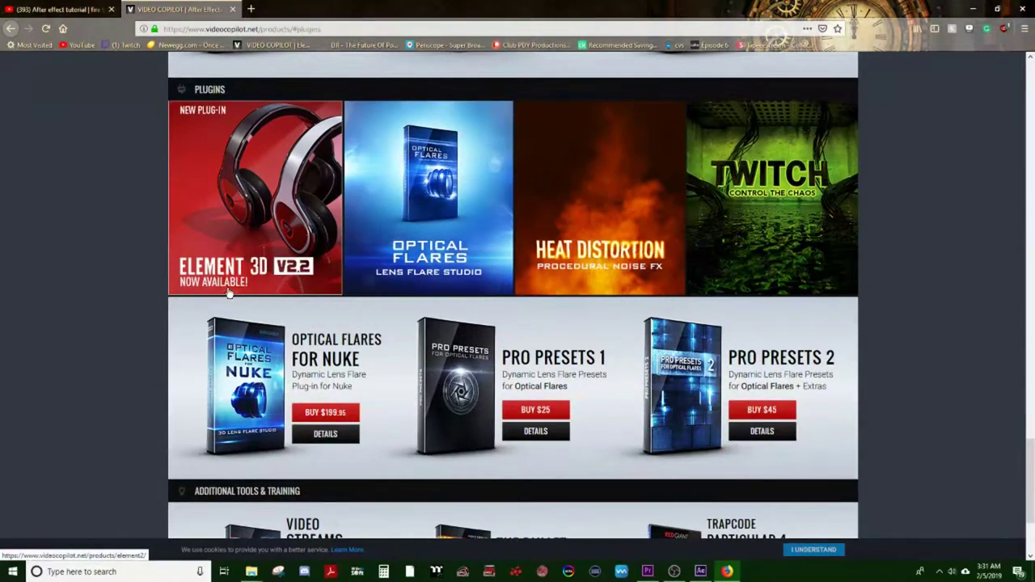
scroll(229, 293, up, 8)
scroll(229, 294, down, 10)
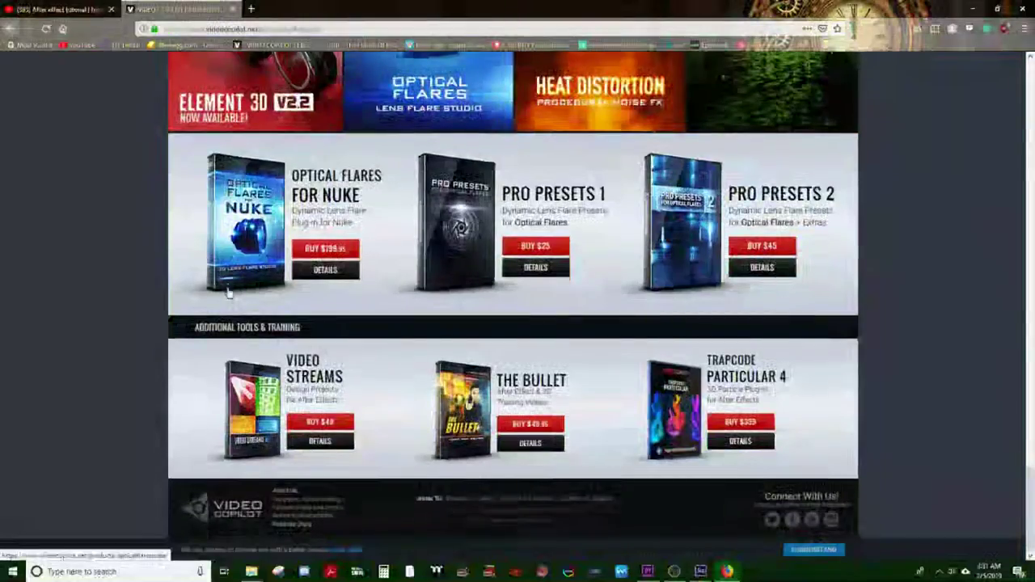
scroll(229, 293, up, 12)
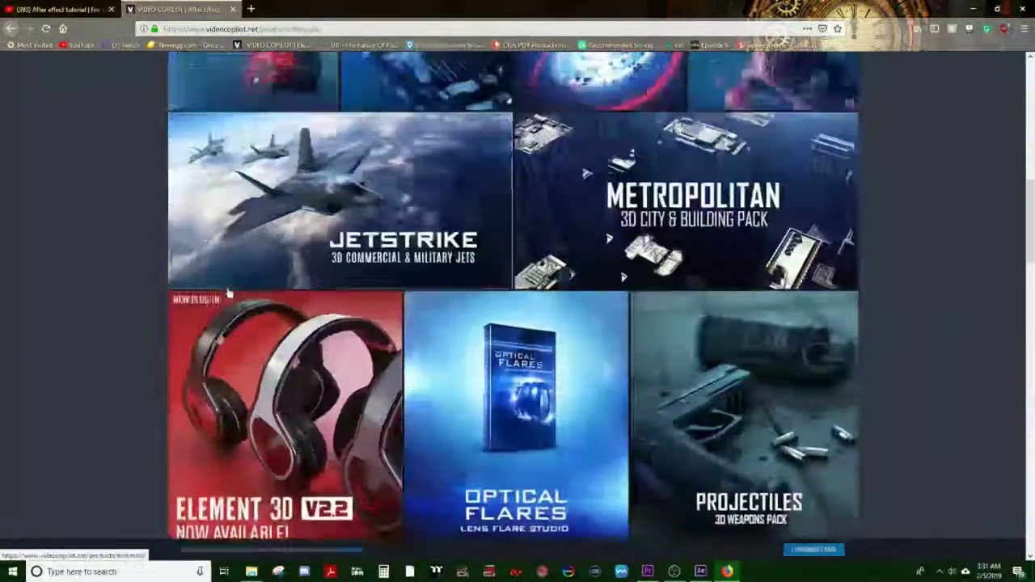
scroll(228, 294, up, 5)
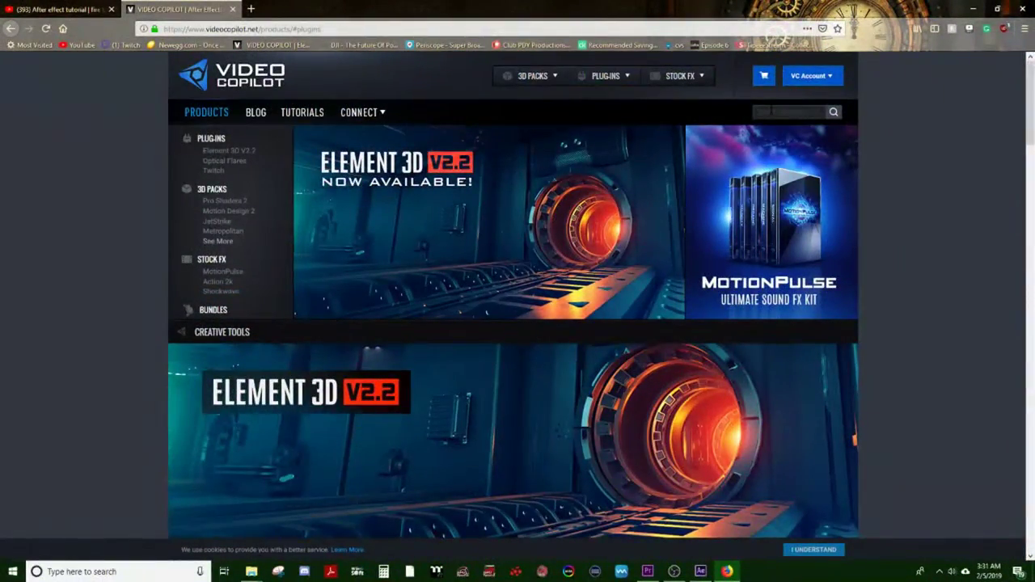
- Search the Video Copilot products for "saber", and open Saber Plug-in from the free plug-ins on the tutorials page
click(760, 112)
text(sa)
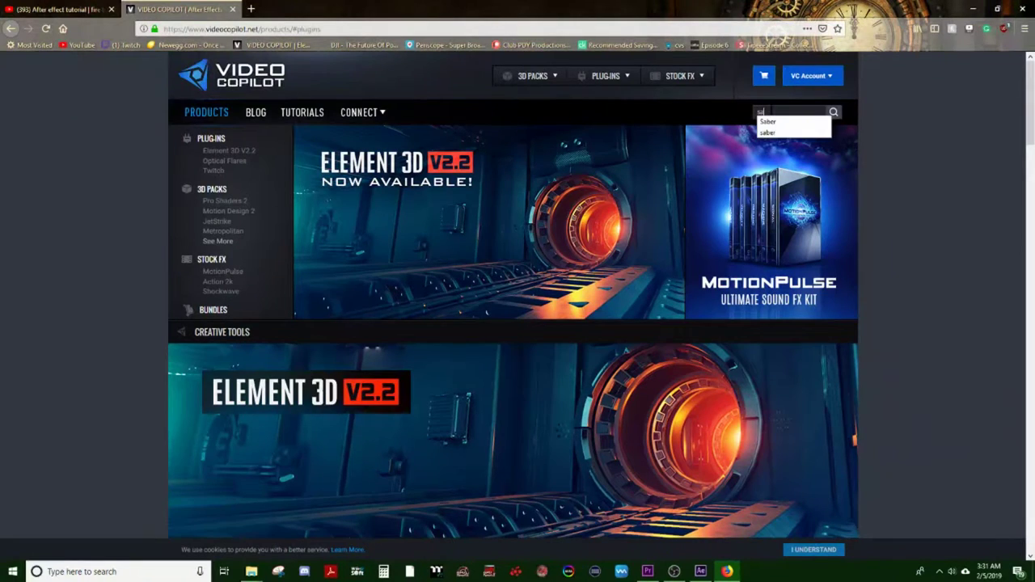
text(ber)
key(Return)
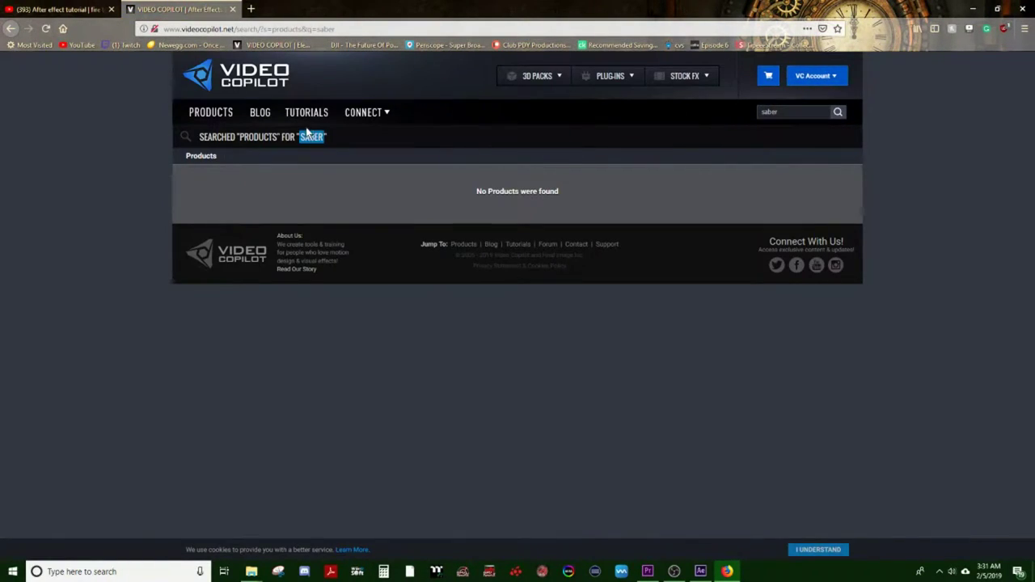
click(321, 118)
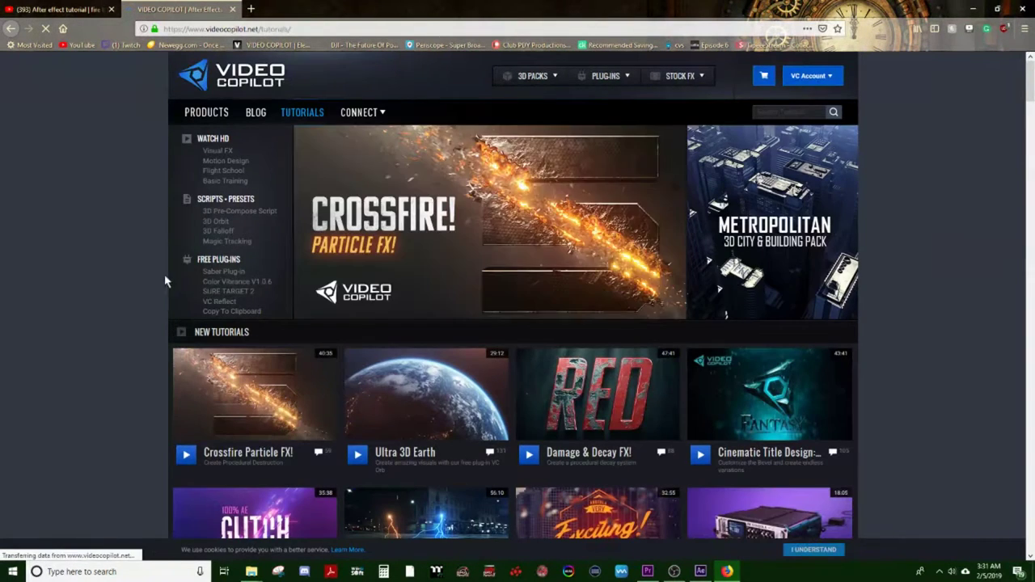
click(220, 272)
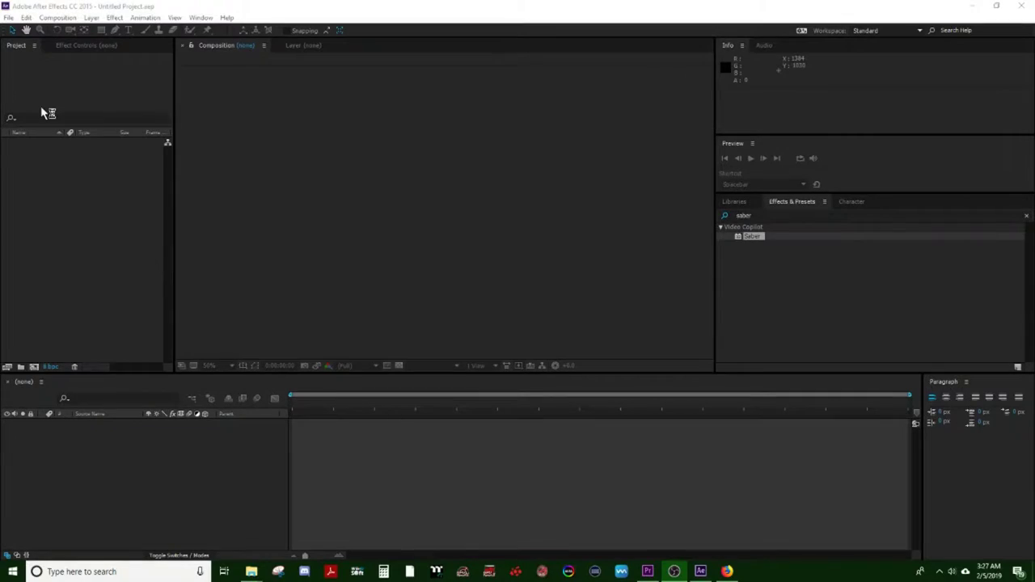
- Switch to After Effects and start a new composition in the empty project
click(102, 84)
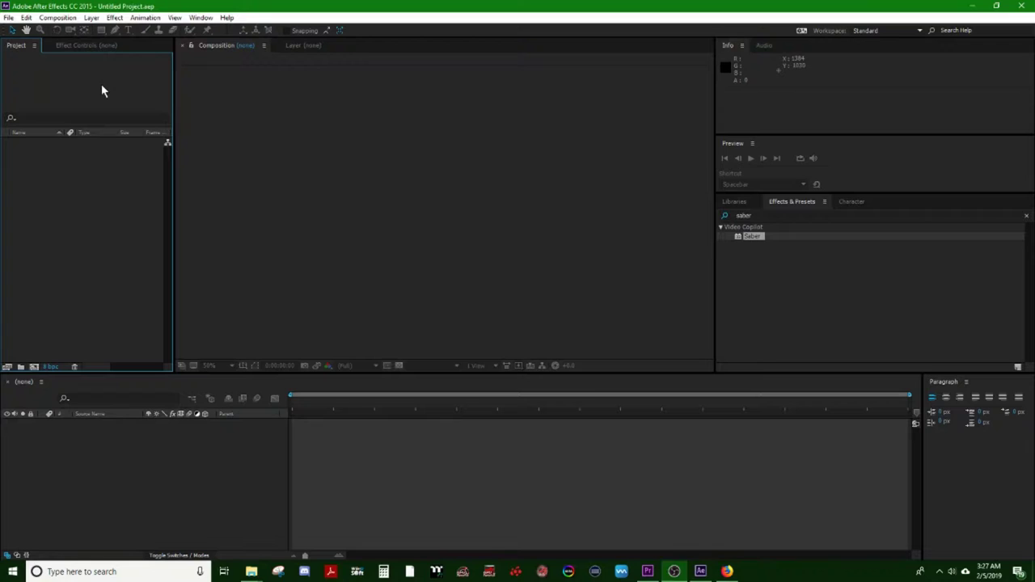
click(9, 18)
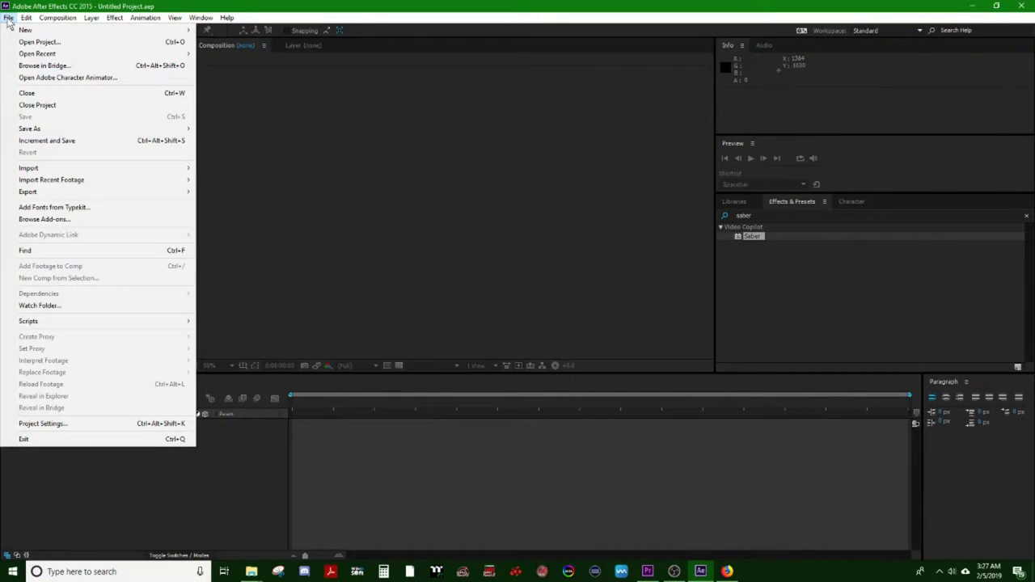
mouse_move(66, 19)
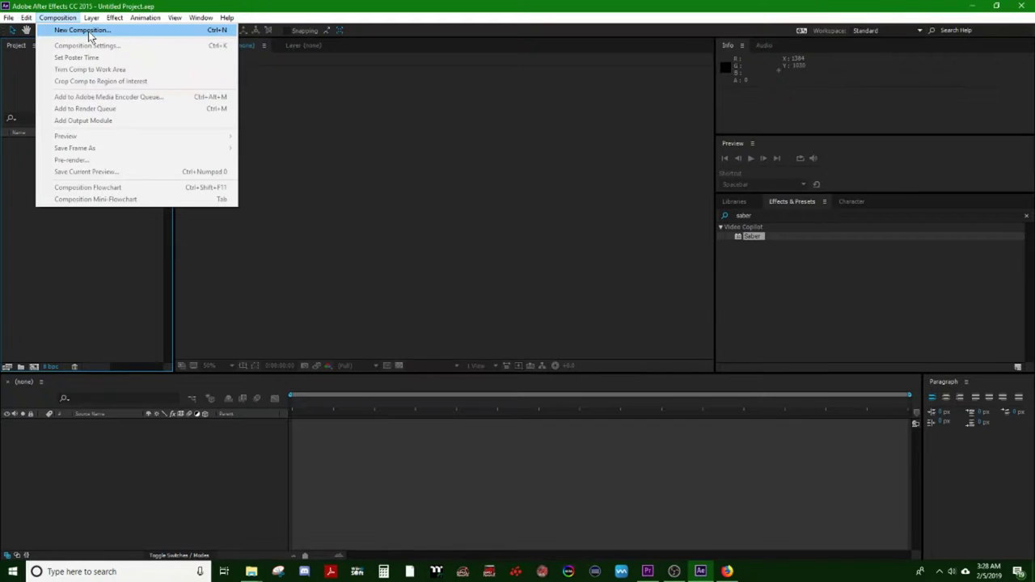
click(83, 31)
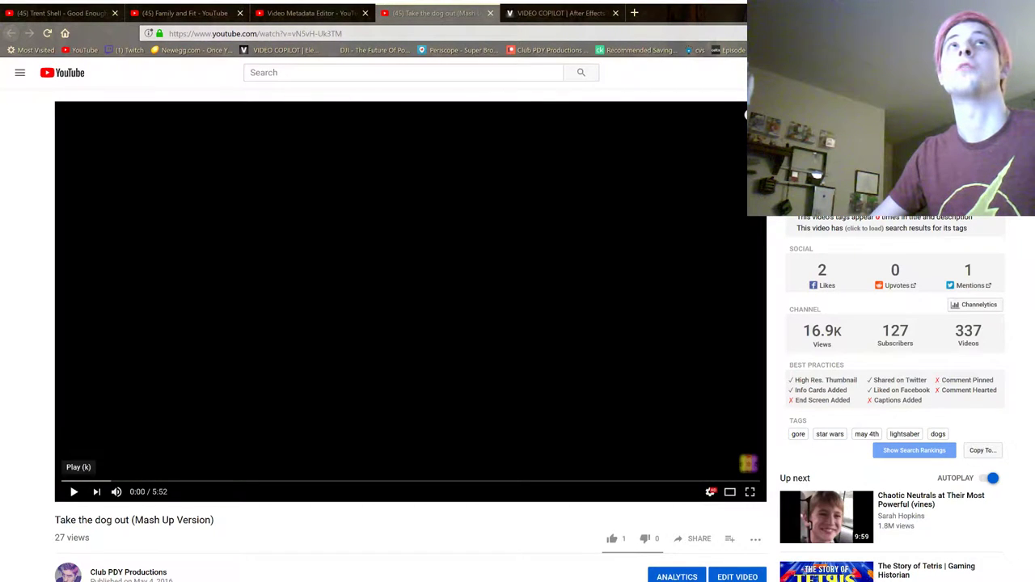
- Play "Take the dog out (Mash Up Version)" on YouTube, skip ahead to the lightsaber scene and pause at about 4:43
click(74, 491)
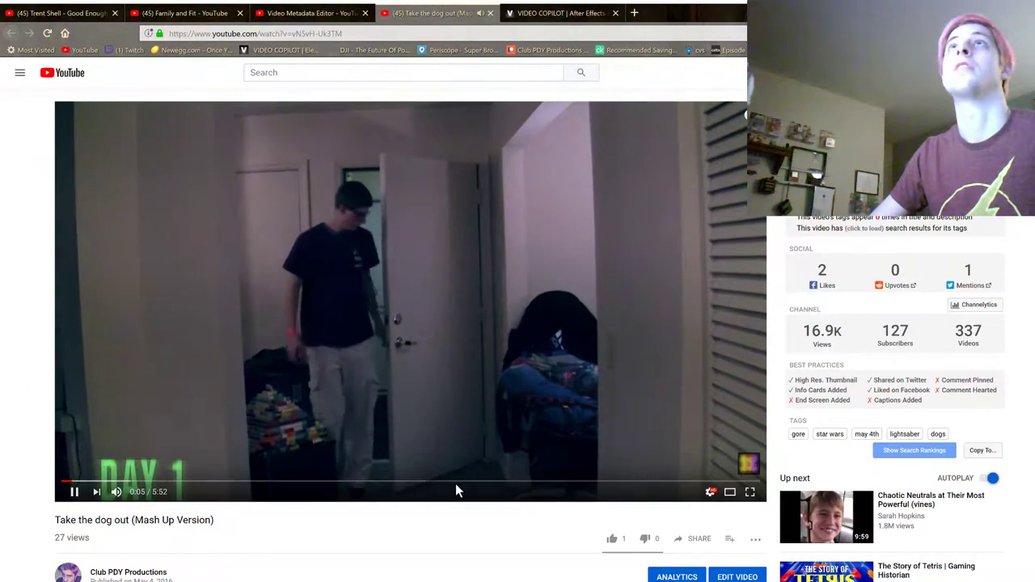
click(540, 484)
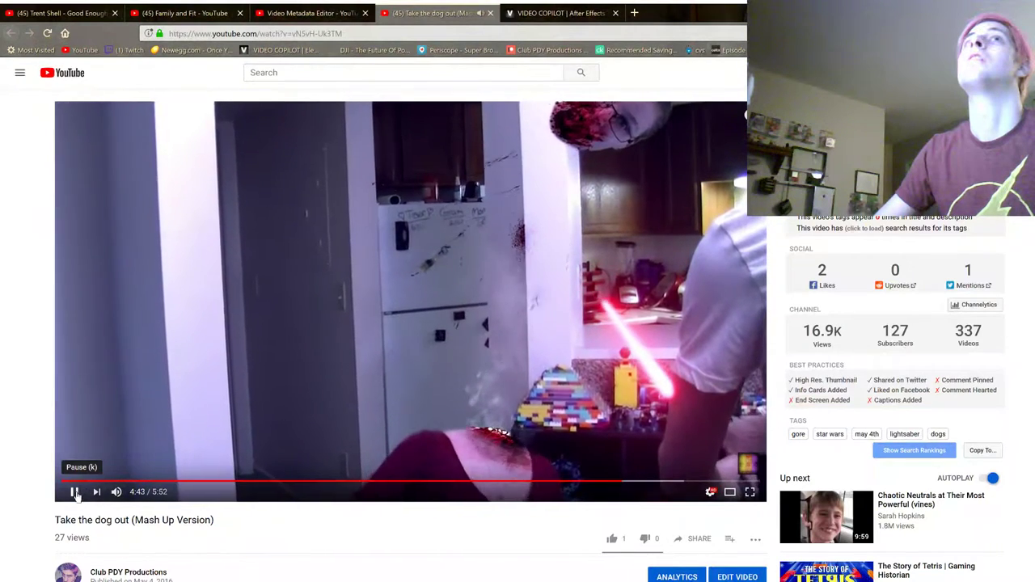
click(75, 493)
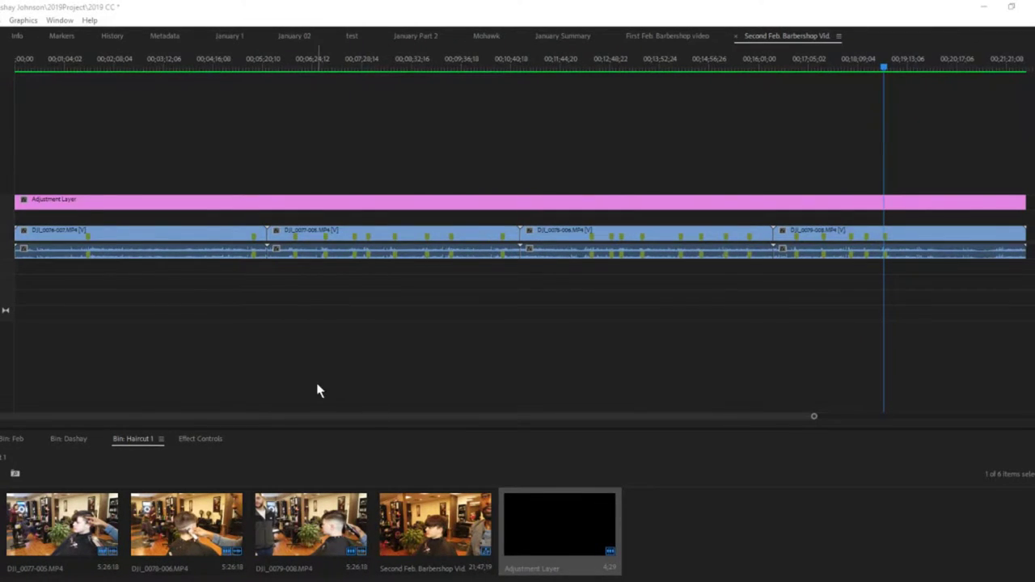
- In Premiere Pro's barbershop sequence, move the playhead to just after 00;18;09;04 and select the last clip, DJI_0079-008.MP4
click(867, 63)
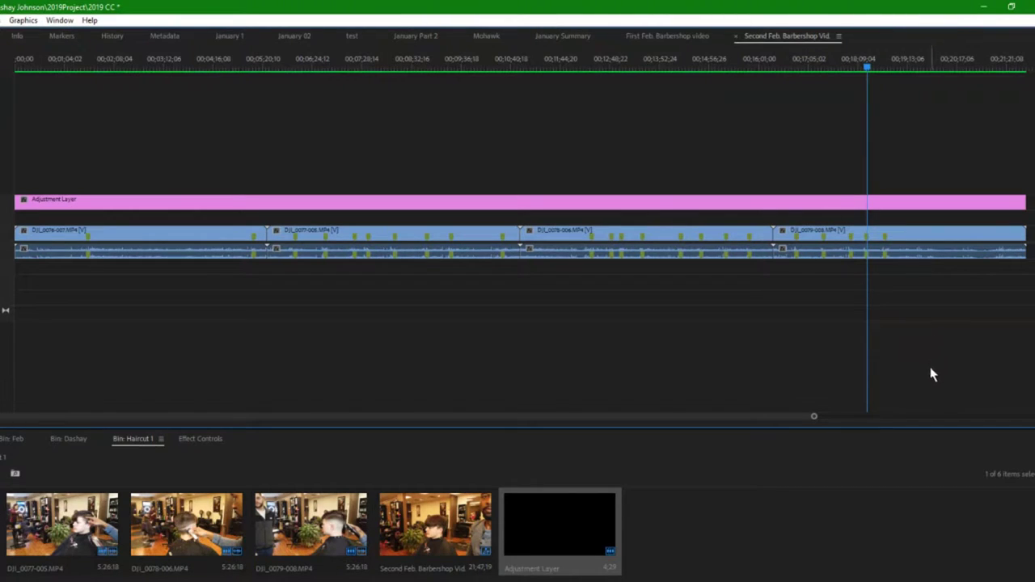
click(964, 240)
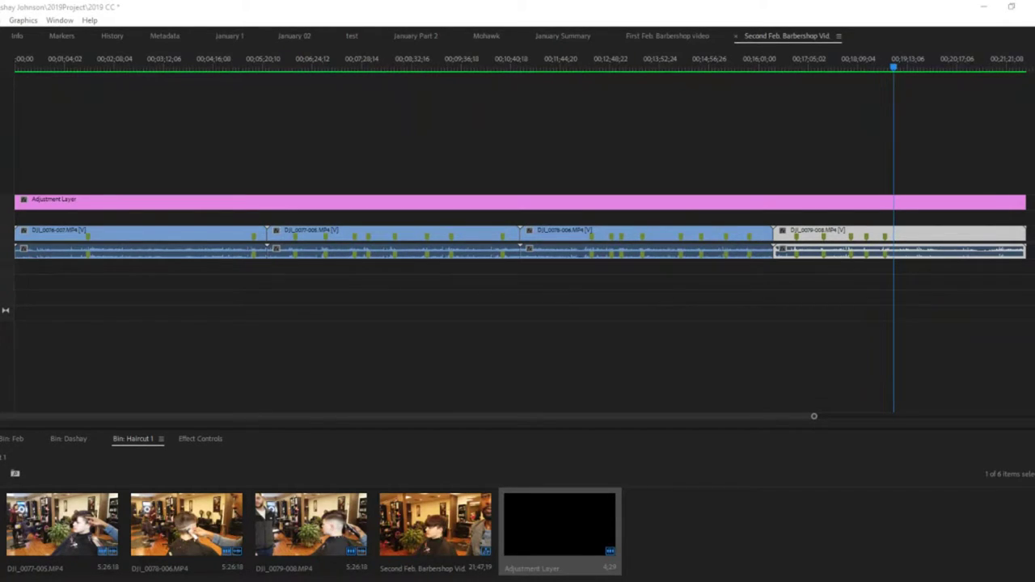
click(838, 358)
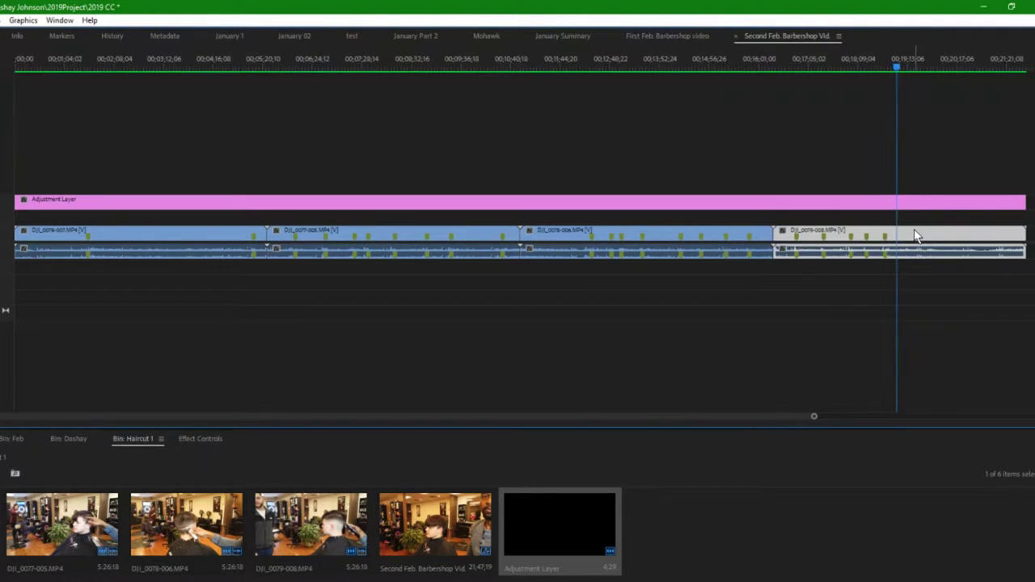